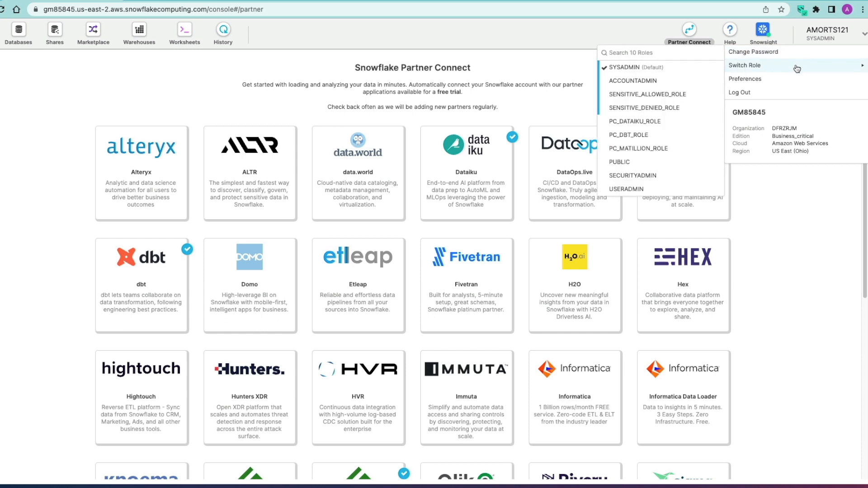
Step: Switch the role to ACCOUNTADMIN and connect Fivetran through Partner Connect without selecting any existing databases
left_click(658, 81)
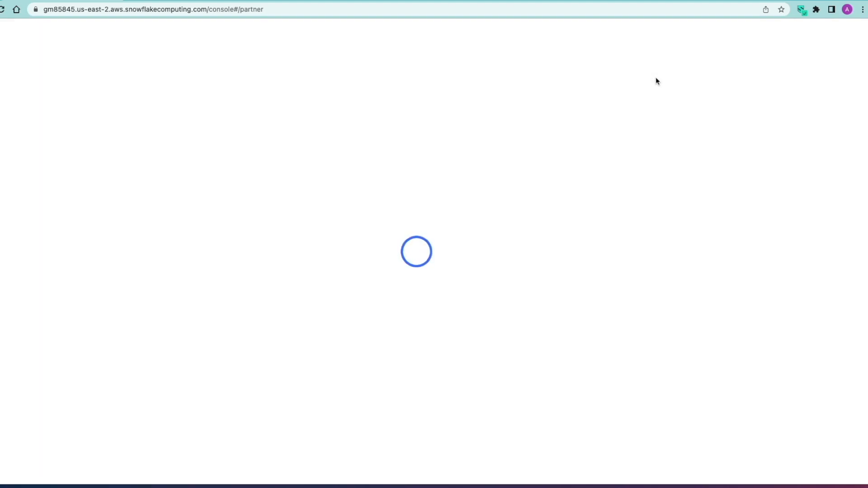
left_click(465, 278)
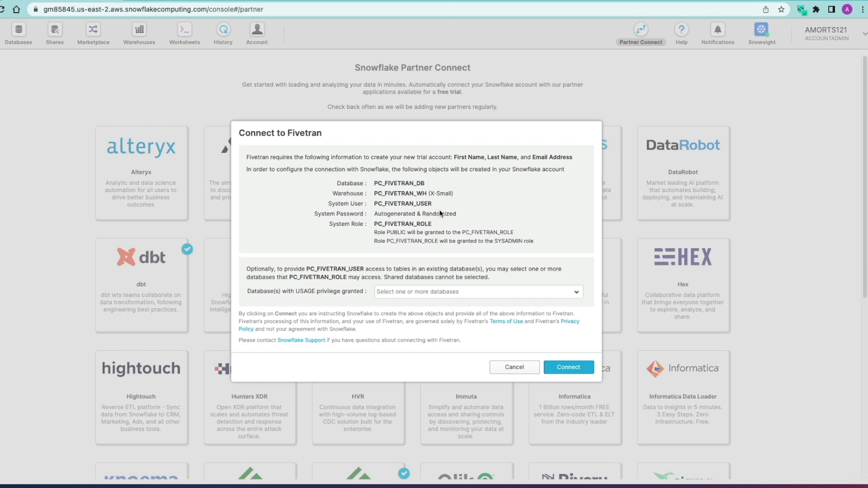
left_click(433, 292)
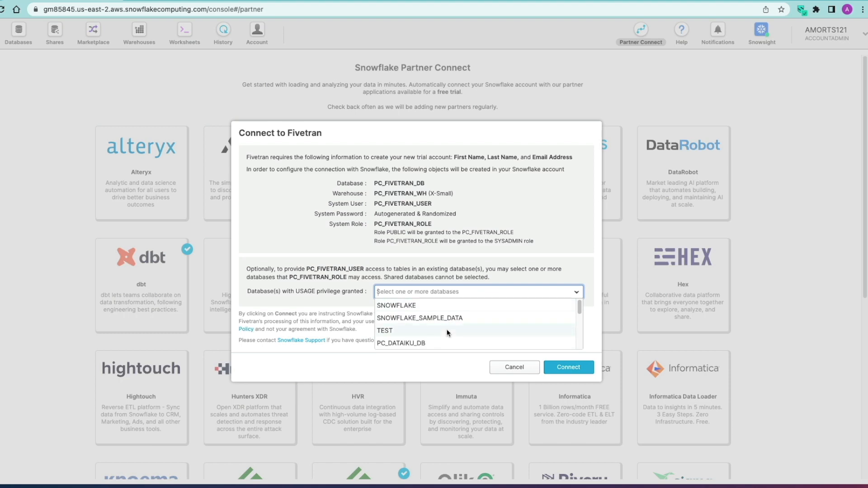
left_click(343, 257)
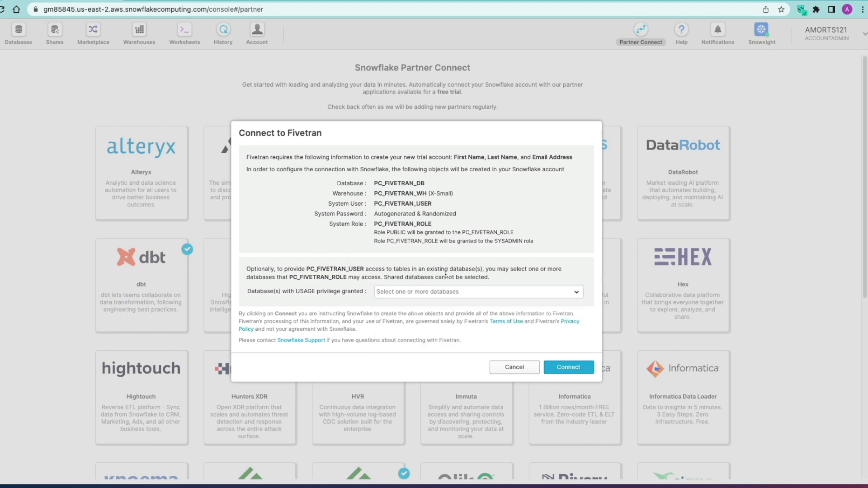
left_click(569, 370)
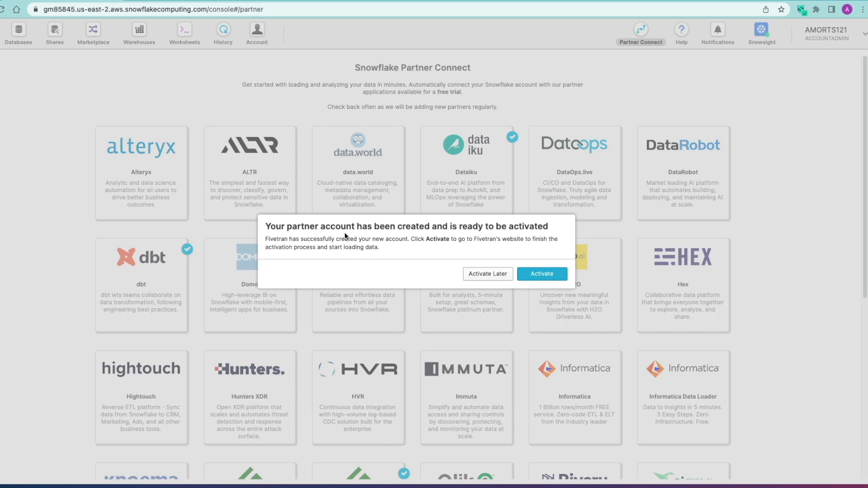
Step: Activate the new Fivetran partner account and start its 14-day free trial, leaving the optional phone number blank
left_click(541, 276)
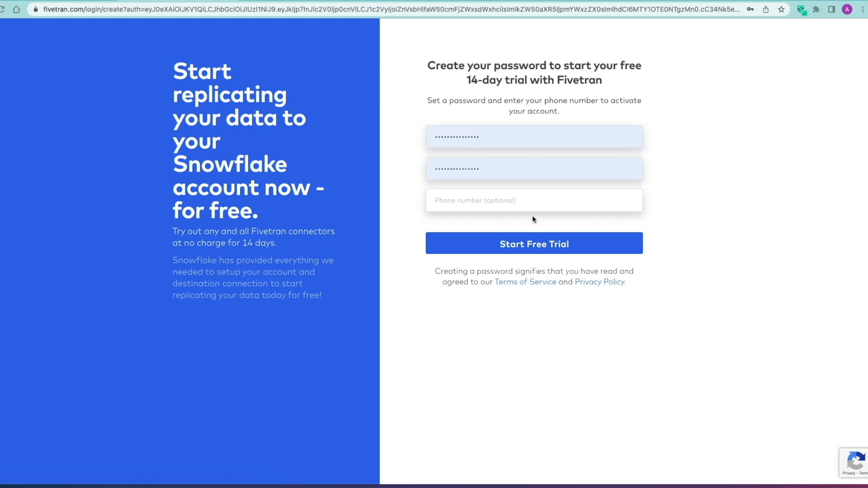
left_click(537, 247)
left_click(537, 247)
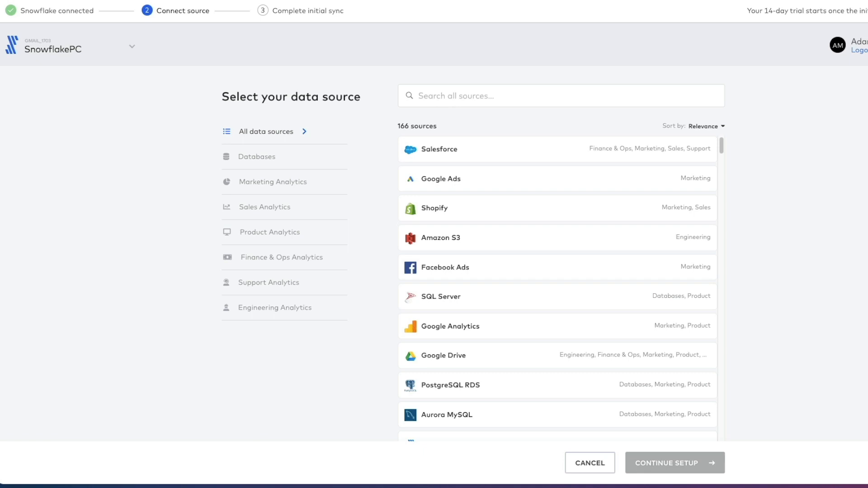
Step: Search the data sources for "google", choose Google Sheets and continue to its setup
left_click(447, 97)
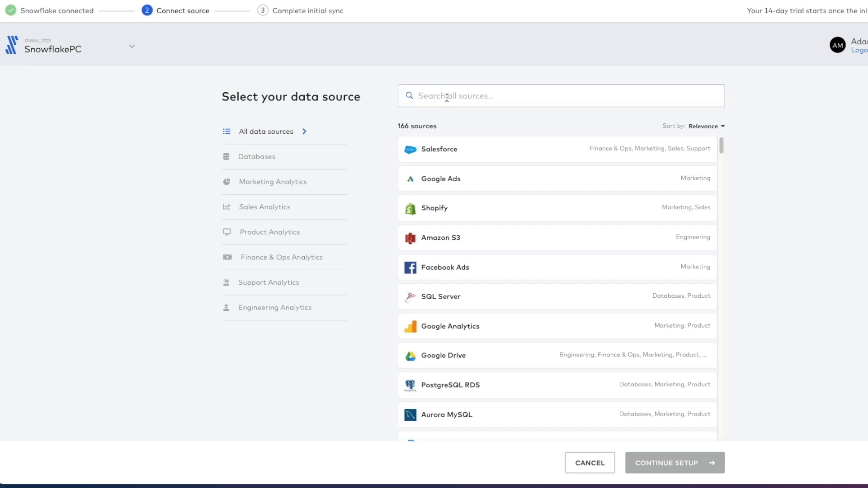
type("google")
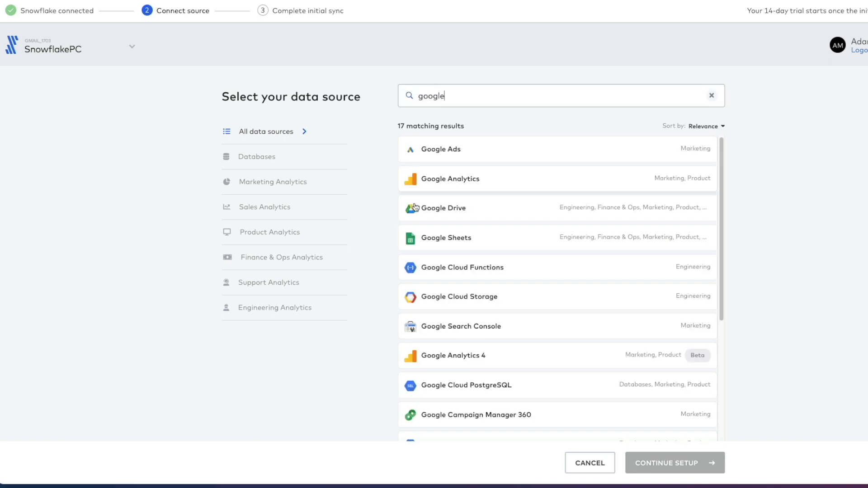
left_click(445, 243)
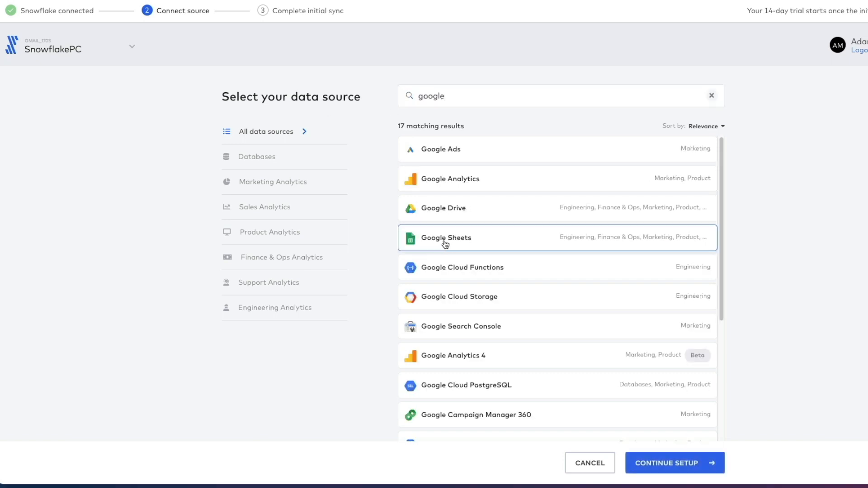
left_click(640, 466)
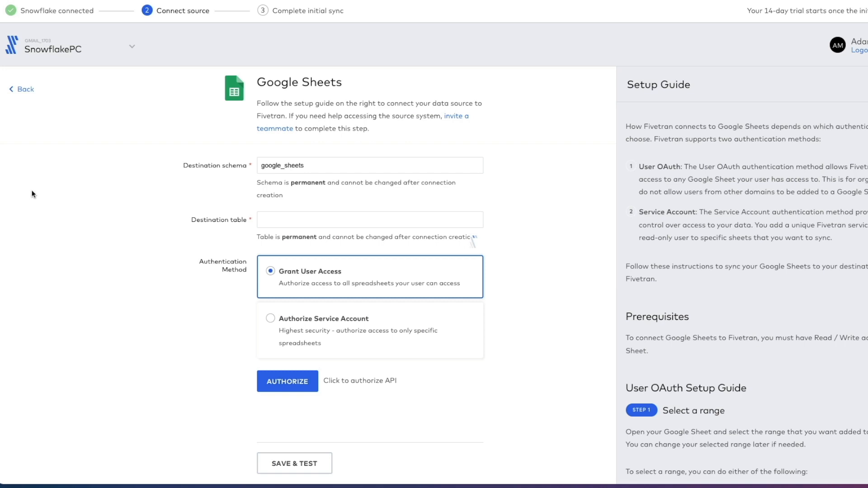
Step: Set the Google Sheets connector's destination schema to google_ads_demo and its destination table to final_url_performance
left_click(318, 165)
key("ctrl+a")
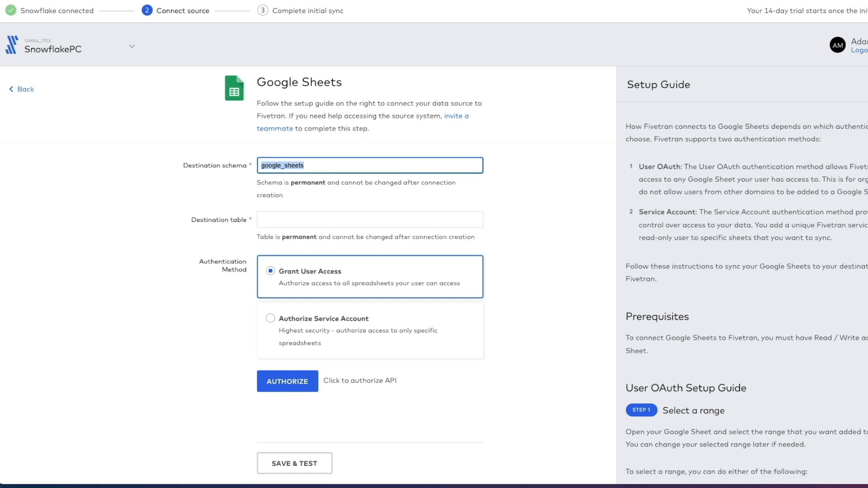
type("google_ads_demo")
key("super+Tab")
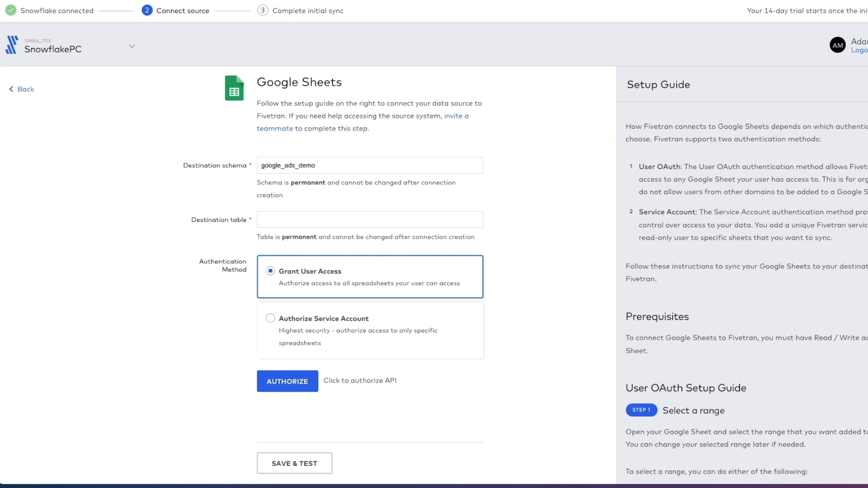
left_click(323, 221)
type("final_url_performance")
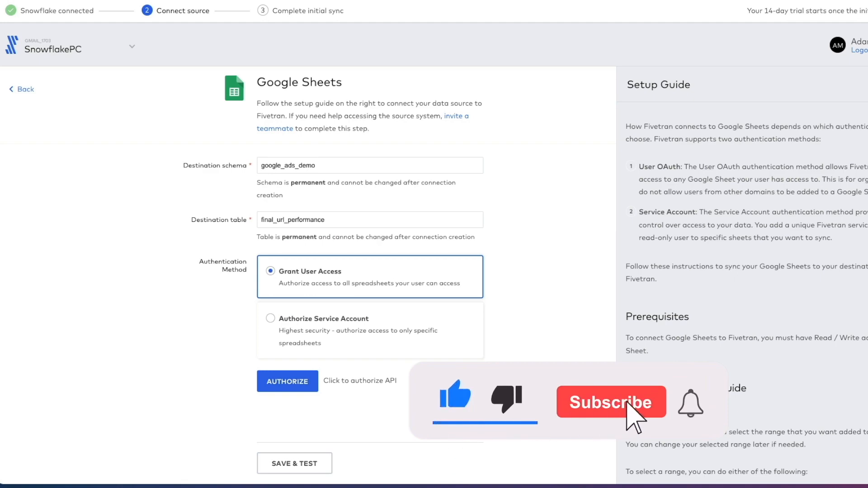
Step: From the GSHEETS_LINKS.md page on GitHub, open the sheet link generator and copy the spreadsheet URL for users without a Google account
left_click_drag(1, 3, 239, 4)
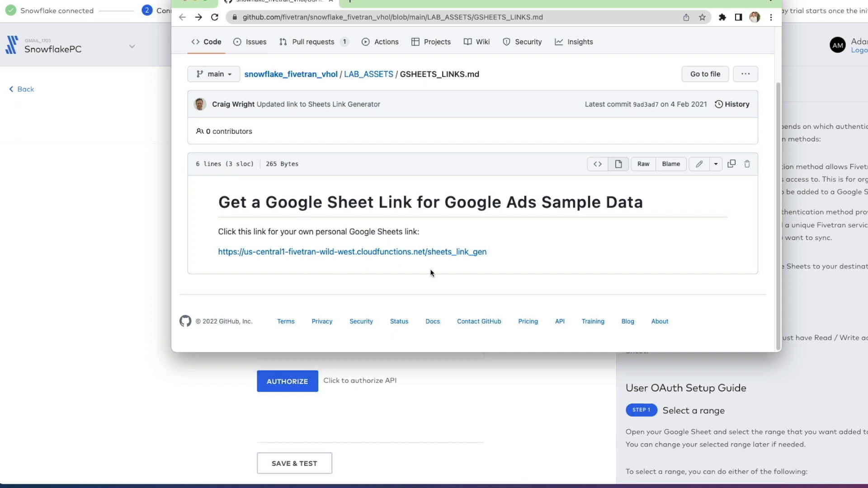
left_click(385, 256)
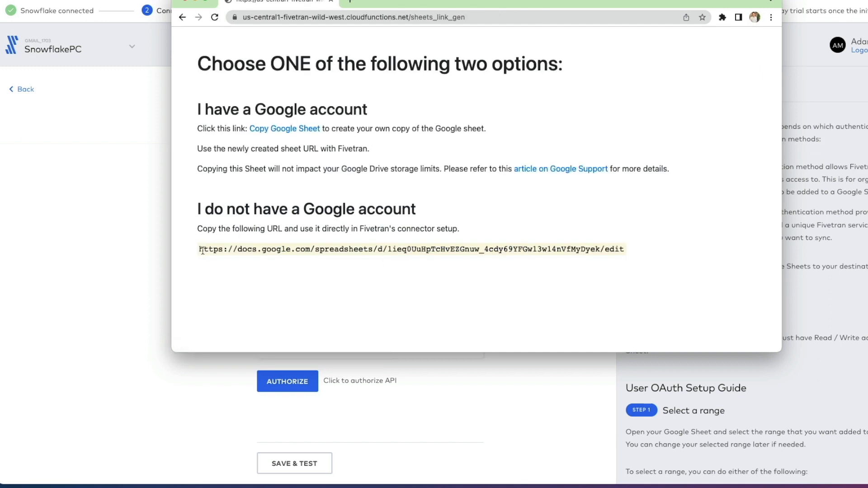
left_click_drag(200, 250, 625, 251)
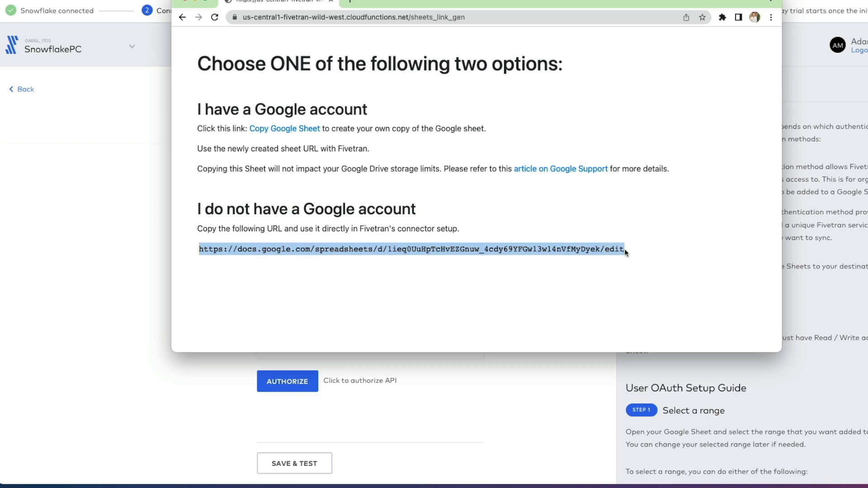
right_click(615, 251)
left_click(629, 275)
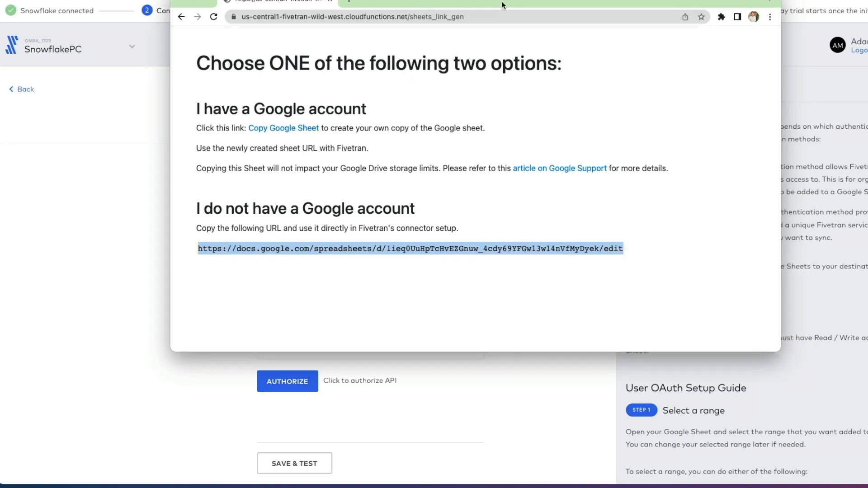
left_click_drag(503, 6, 0, 41)
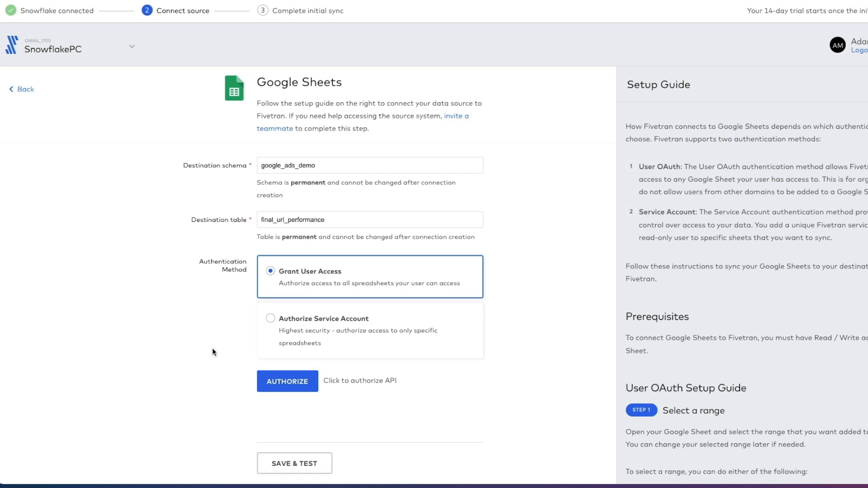
Step: Choose Authorize Service Account as the authentication method, paste the copied spreadsheet link as the Sheet URL and find the sheet
left_click(281, 319)
scroll(216, 375, "down", 2)
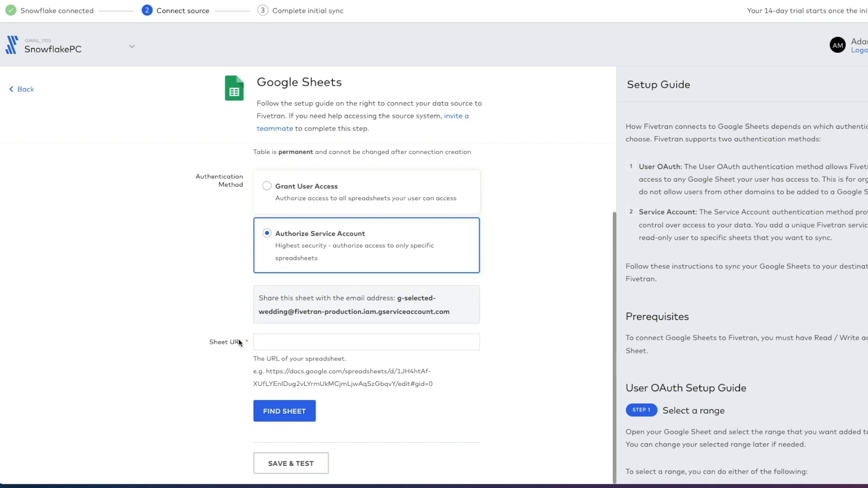
left_click(264, 343)
key("ctrl+v")
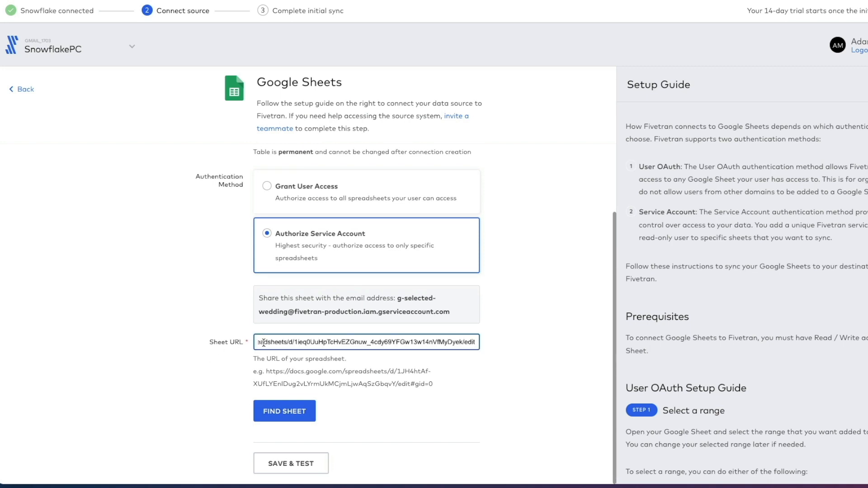
left_click(291, 418)
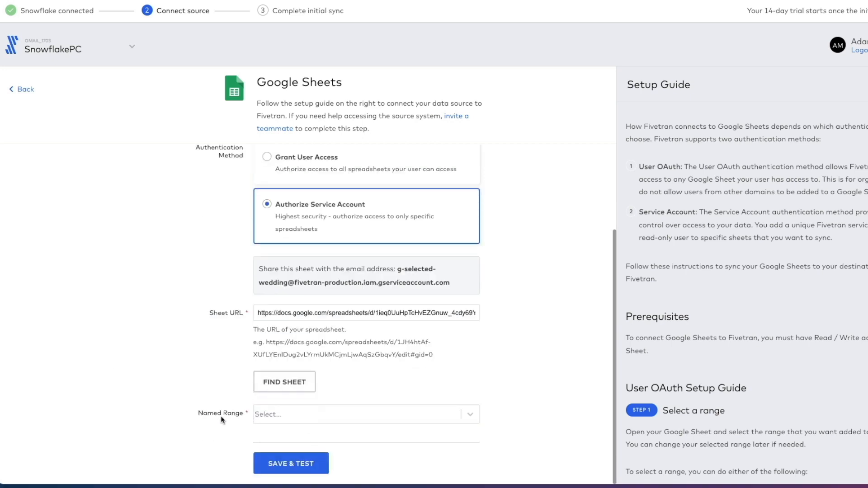
Step: Select final_url_performance as the named range, then save and test the connector
left_click(467, 416)
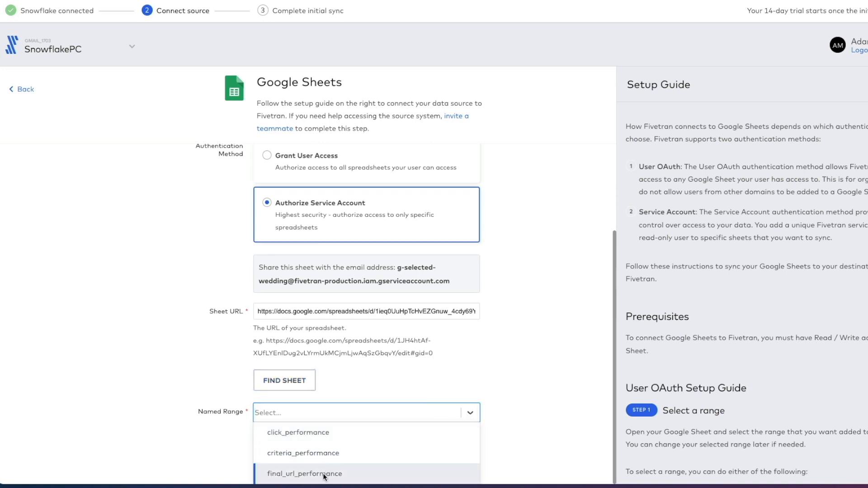
left_click(304, 478)
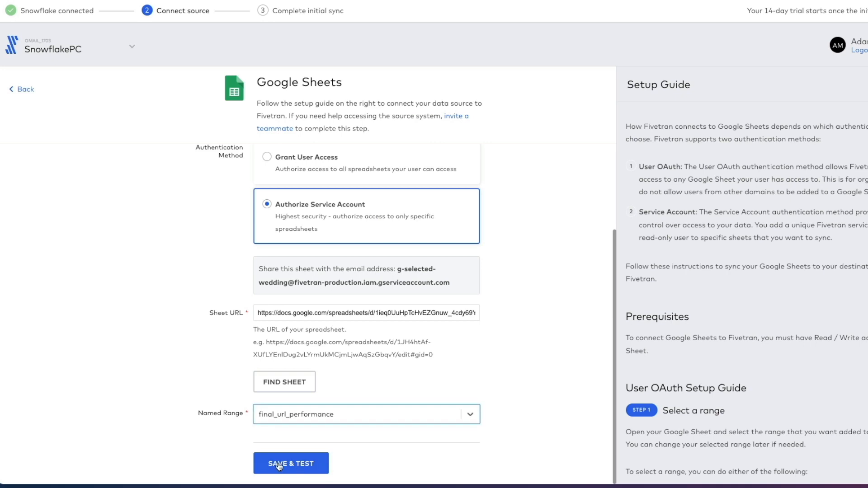
left_click(301, 464)
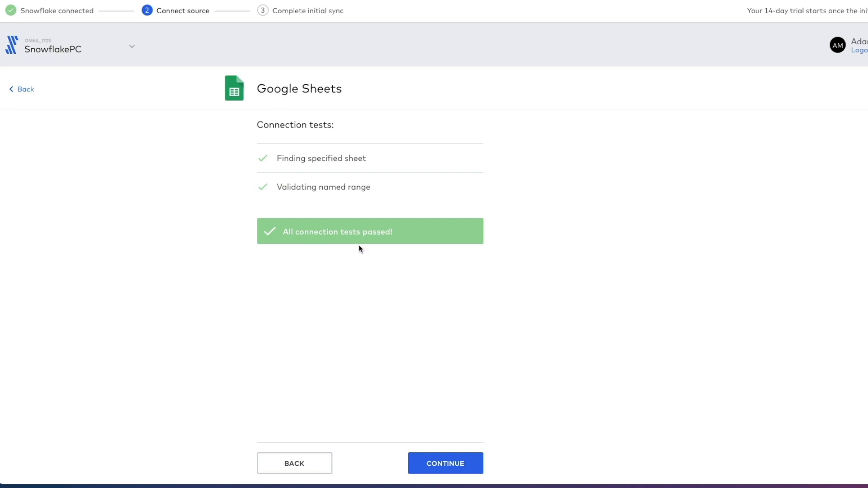
Step: Continue past the connection tests with Sync all data selected and start the initial sync
left_click(446, 462)
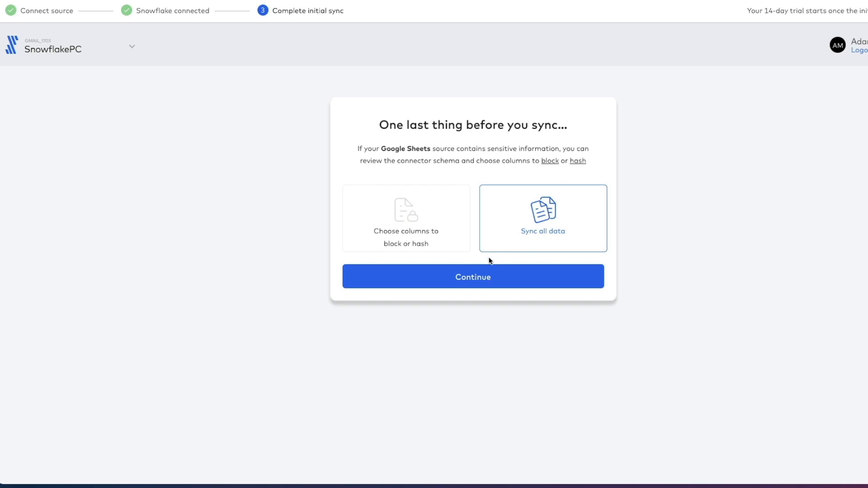
left_click(502, 280)
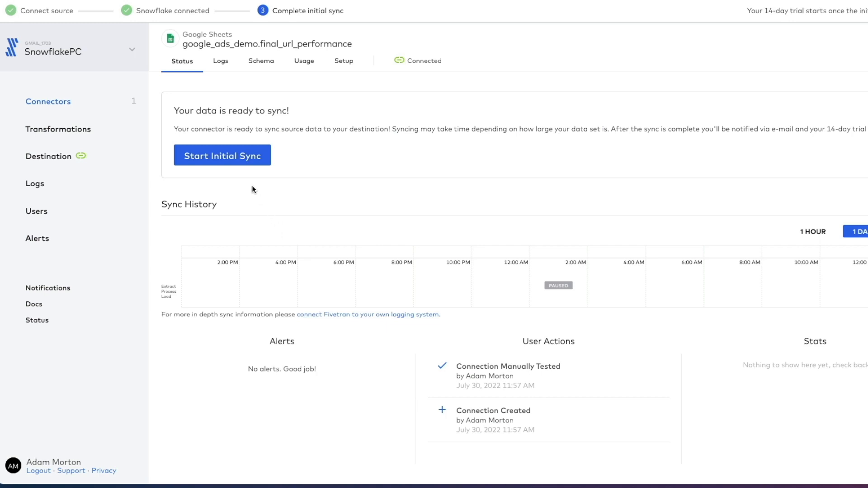
left_click(243, 159)
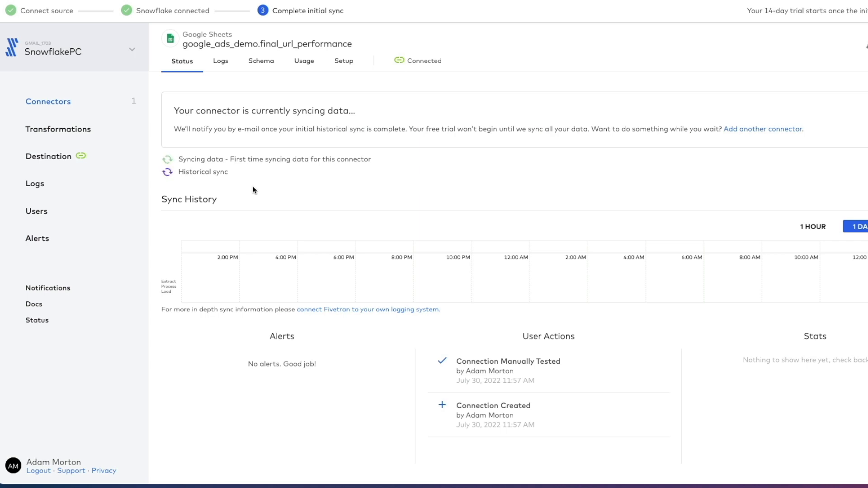
Step: Add another connector, searching the sources for "google" and choosing Google Sheets for setup
left_click(52, 102)
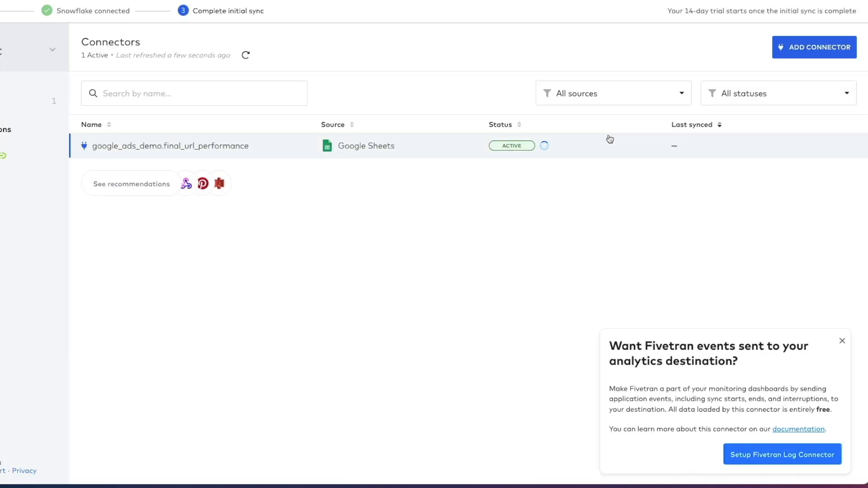
left_click(799, 51)
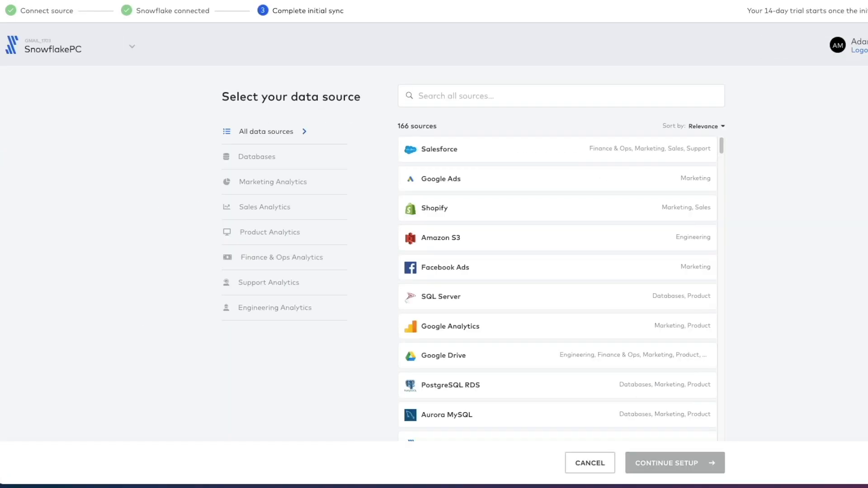
left_click(478, 97)
type("google")
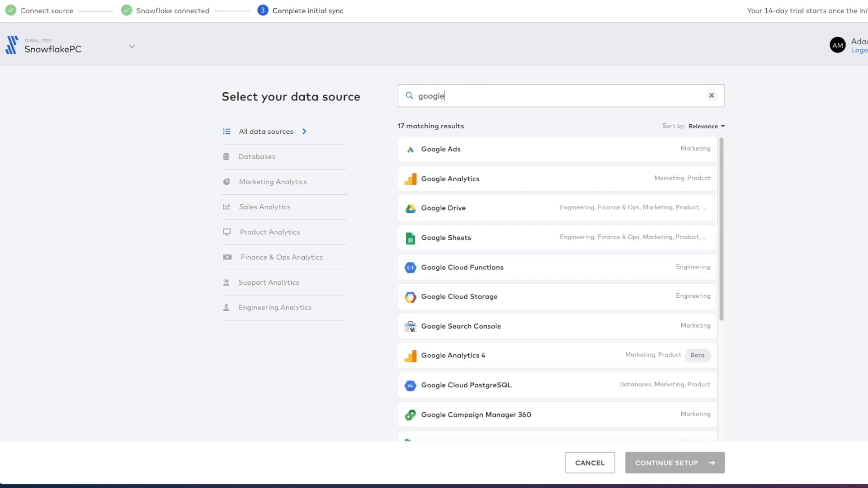
left_click(473, 237)
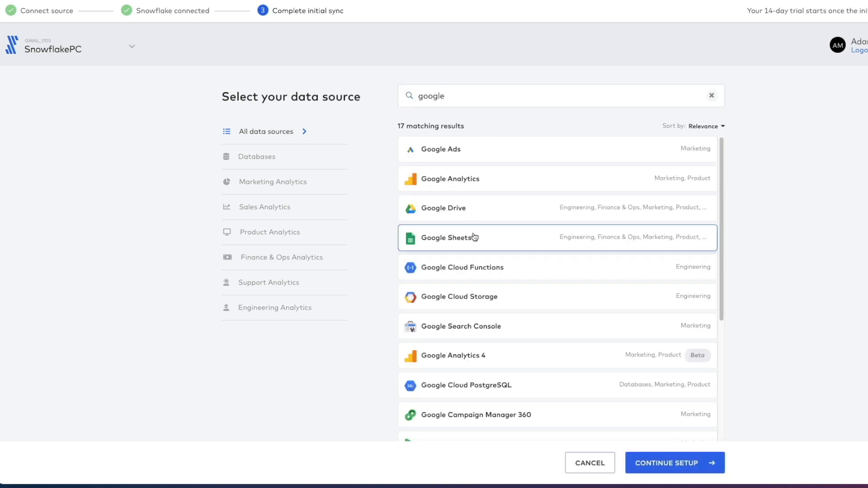
left_click(700, 466)
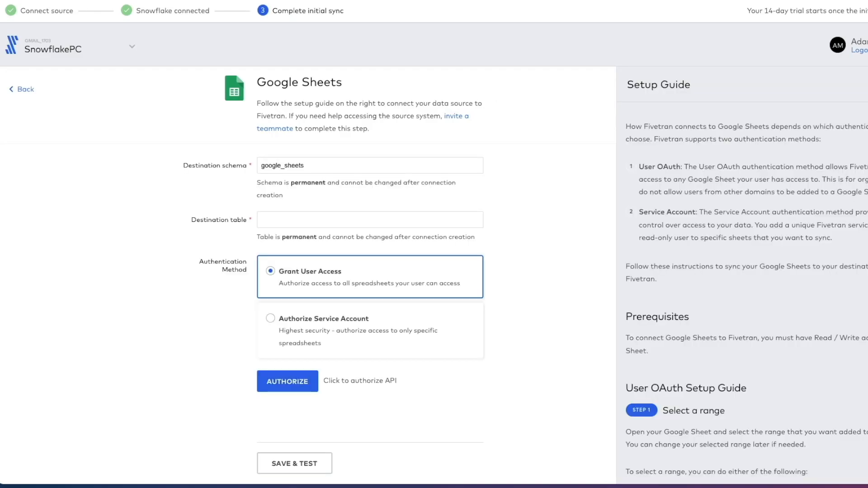
Step: Set the second connector's destination schema to google_ads_demo and its destination table to criteria_performance
left_click(327, 167)
key("ctrl+a")
type("google_ads_demo")
key("super+Tab")
left_click(275, 221)
left_click(275, 223)
type("criteria_performance")
Step: Use Authorize Service Account for the criteria_performance connector, paste the copied sheet URL, and find the sheet
left_click(286, 344)
left_click(276, 342)
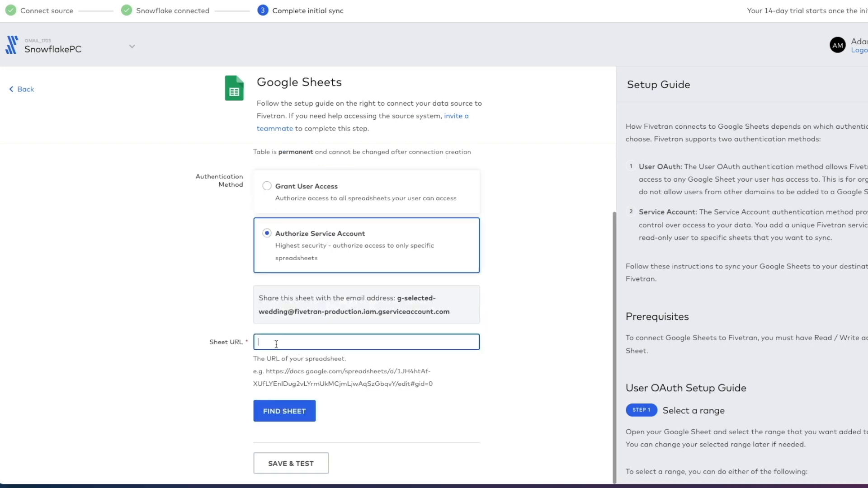
key("super+v")
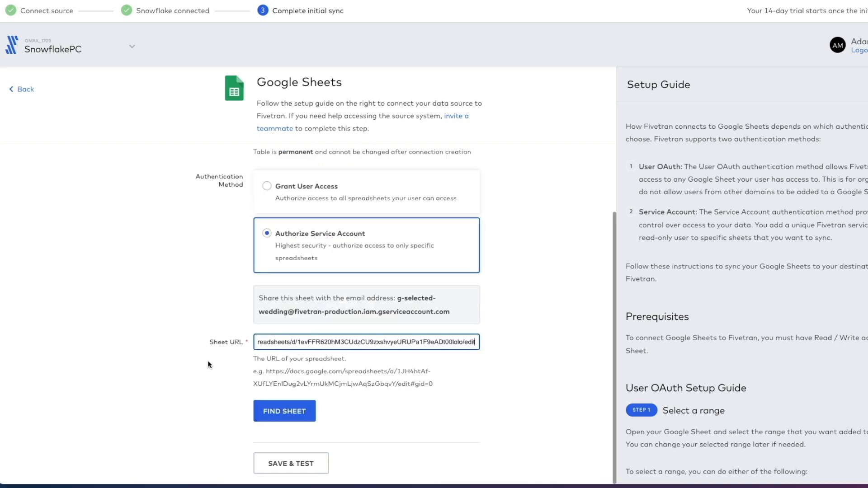
left_click(265, 408)
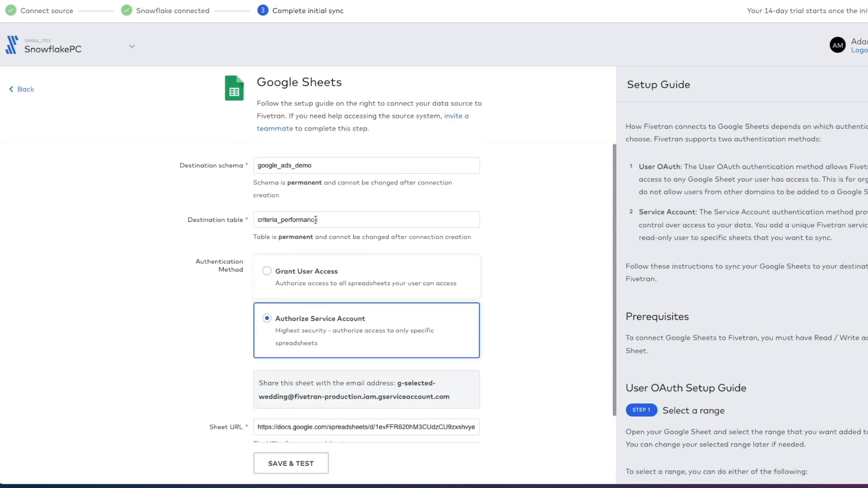
Step: Select criteria_performance as the named range, then save and test the connector
scroll(190, 375, "down", 2)
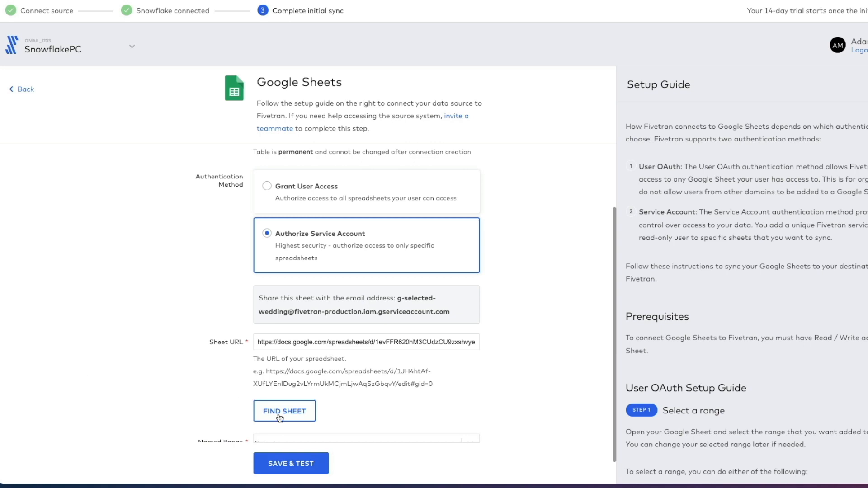
scroll(339, 403, "down", 1)
scroll(339, 406, "down", 1)
left_click(463, 414)
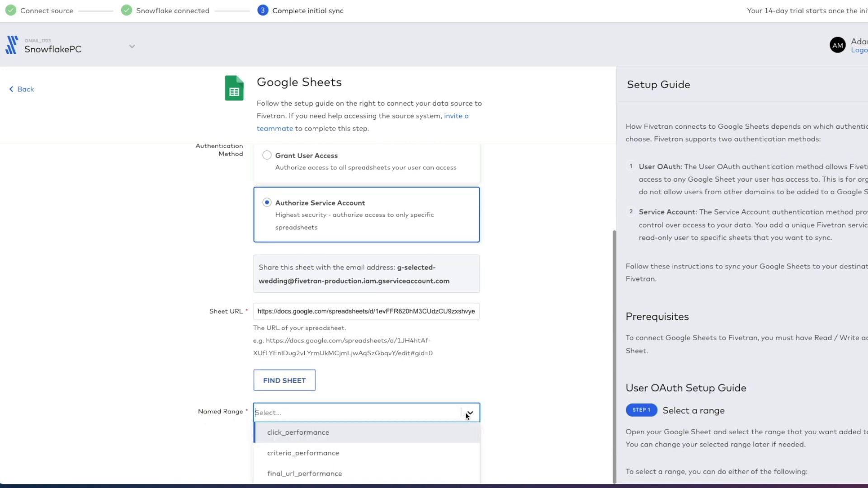
left_click(343, 450)
left_click(312, 463)
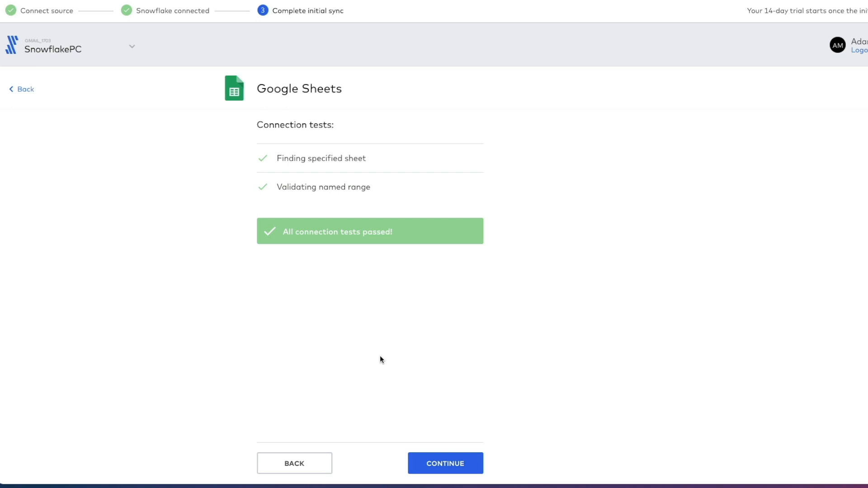
Step: Continue with Sync all data for the criteria_performance connector and start its initial sync
left_click(445, 467)
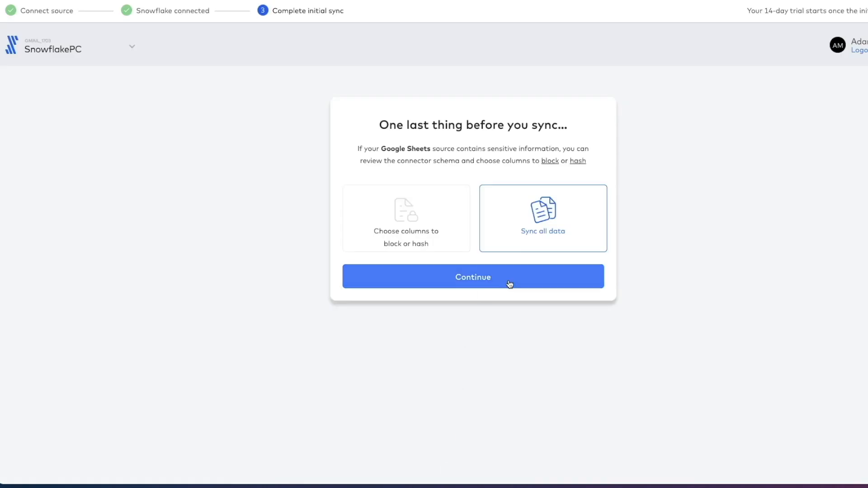
left_click(509, 284)
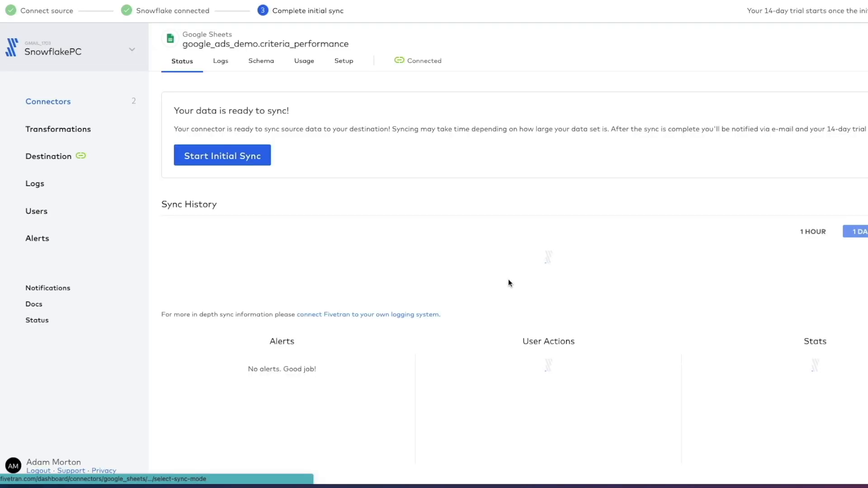
left_click(246, 161)
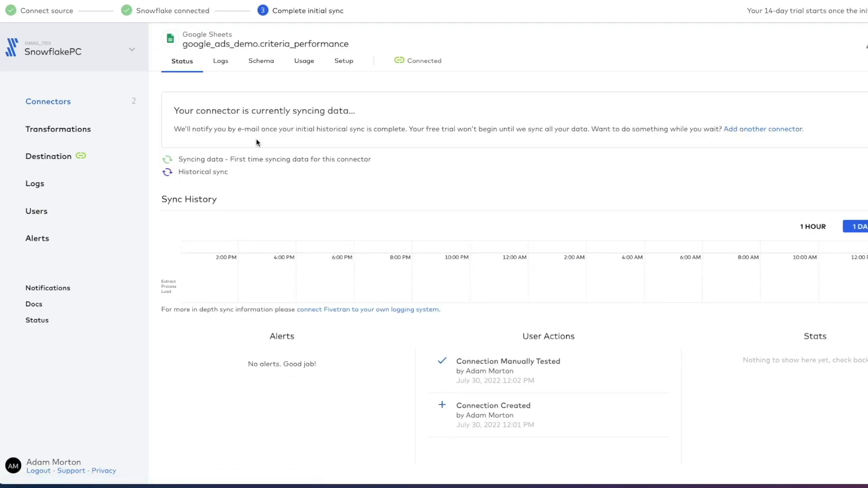
Step: Add a third connector, searching the sources for "googl" and continuing setup with Google Sheets
left_click(62, 104)
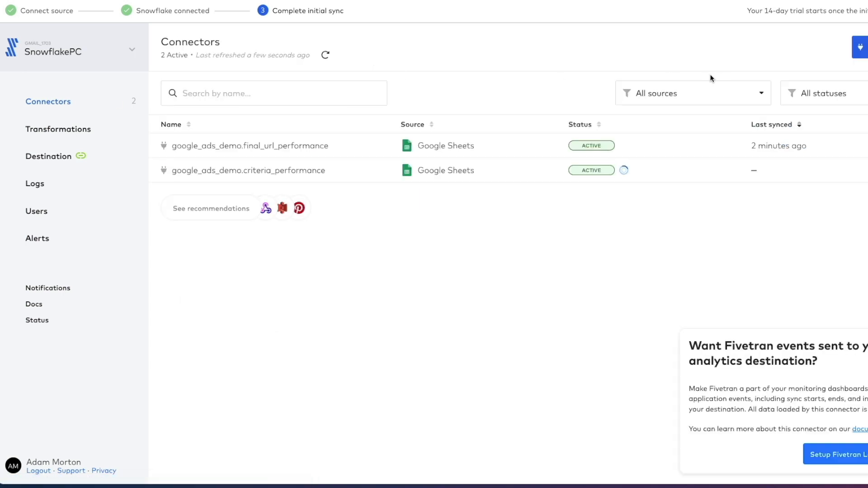
left_click(860, 47)
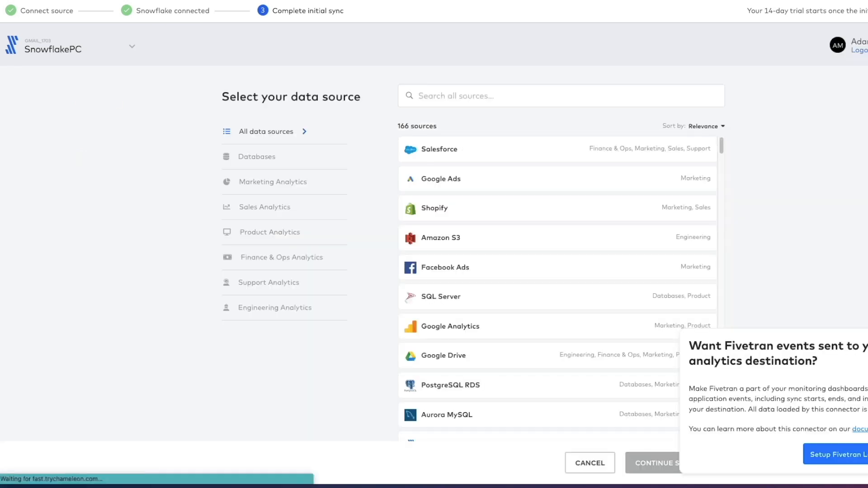
left_click(531, 98)
type("googl")
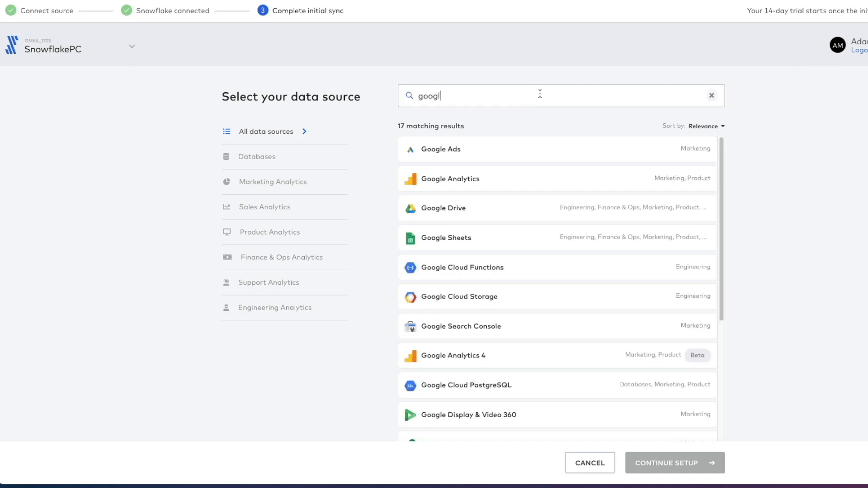
left_click(467, 245)
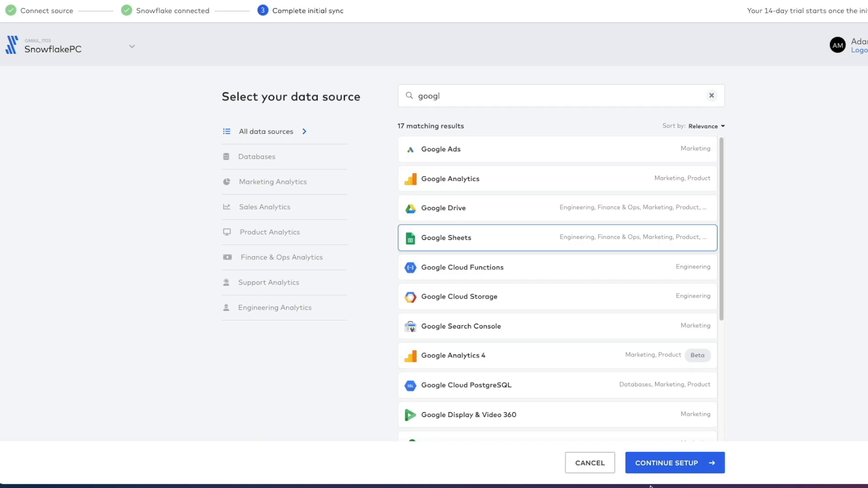
left_click(665, 473)
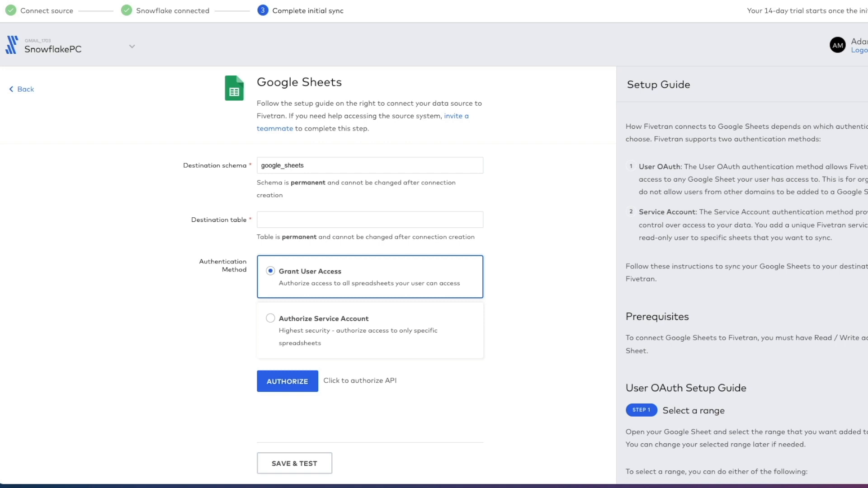
Step: Set the third connector's destination schema to google_ads_demo and its destination table to click_performance
left_click_drag(306, 166, 256, 166)
type("google_ads_demo")
key("super+Tab")
key("super+Tab")
left_click(319, 221)
type("click_performance")
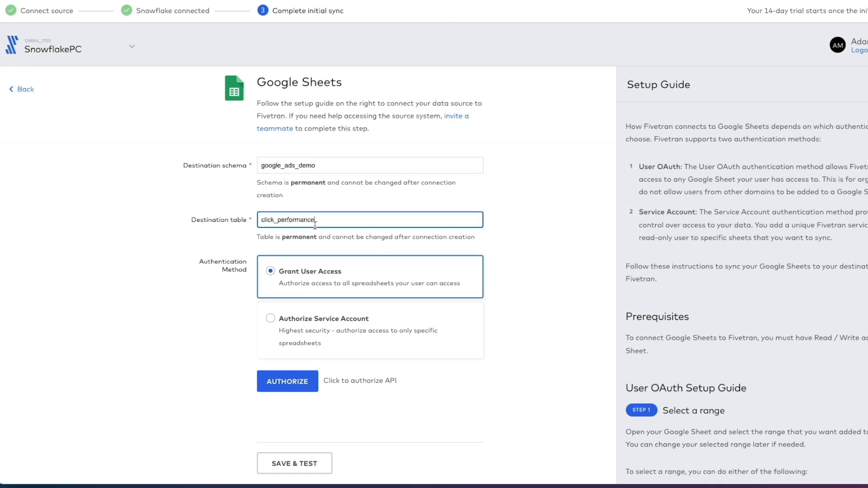
left_click(291, 326)
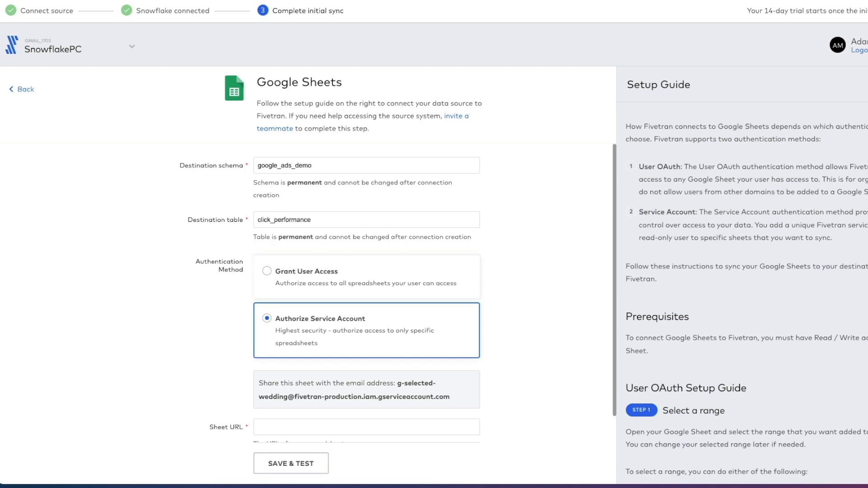
left_click(321, 426)
type("https://docs.google.com/spreadsheets/d/1iagr_RTZuo0tZArfkyXmYMB-WjQcJxlVttibkemXPoY/edit")
scroll(232, 394, "down", 2)
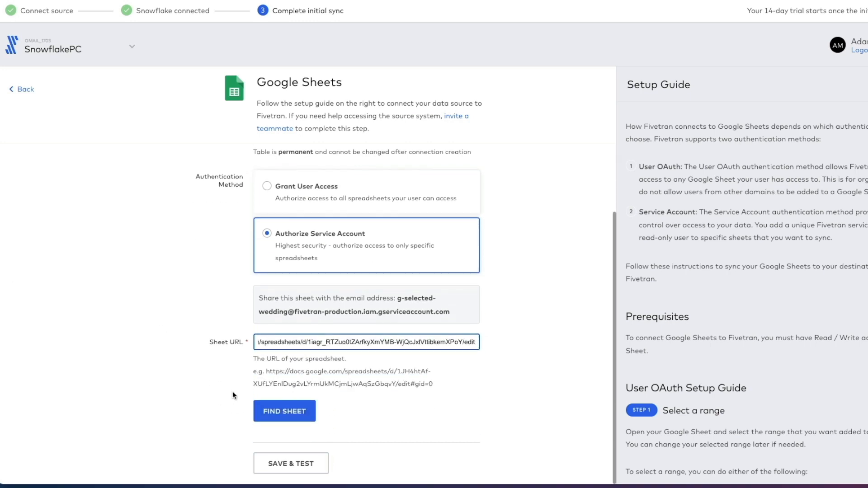
left_click(277, 415)
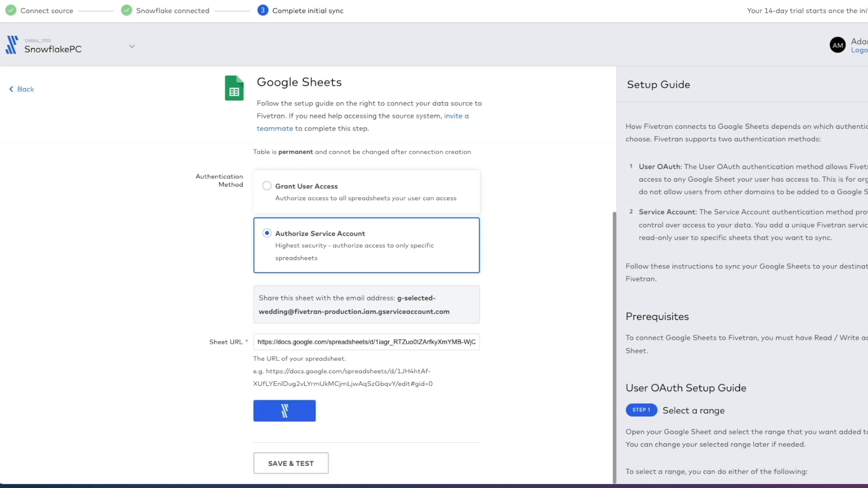
Step: Select click_performance as the named range, then save and test the connector
scroll(512, 360, "up", 2)
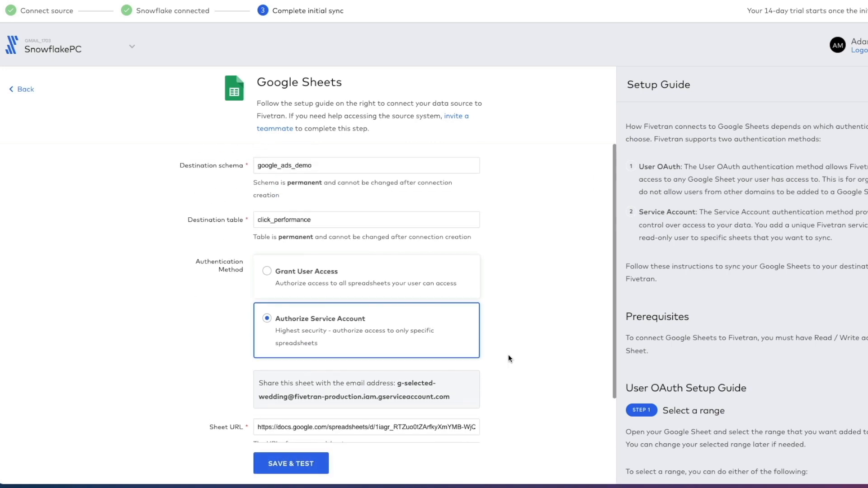
scroll(536, 354, "down", 3)
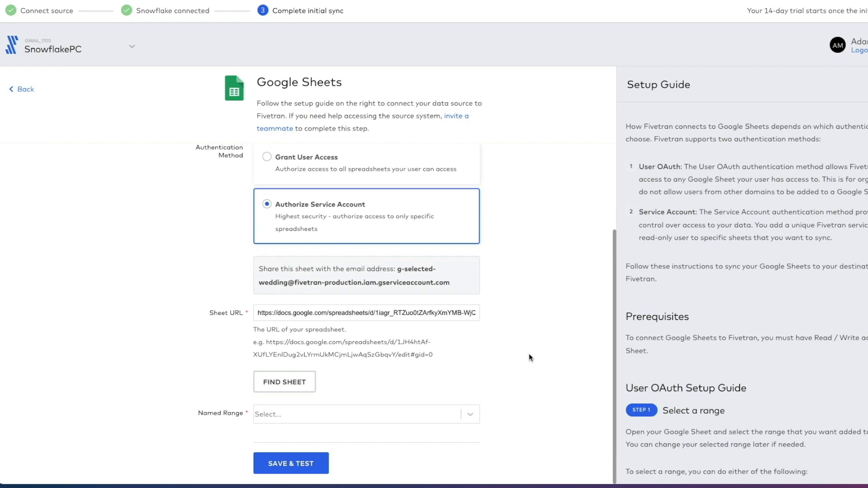
left_click(472, 413)
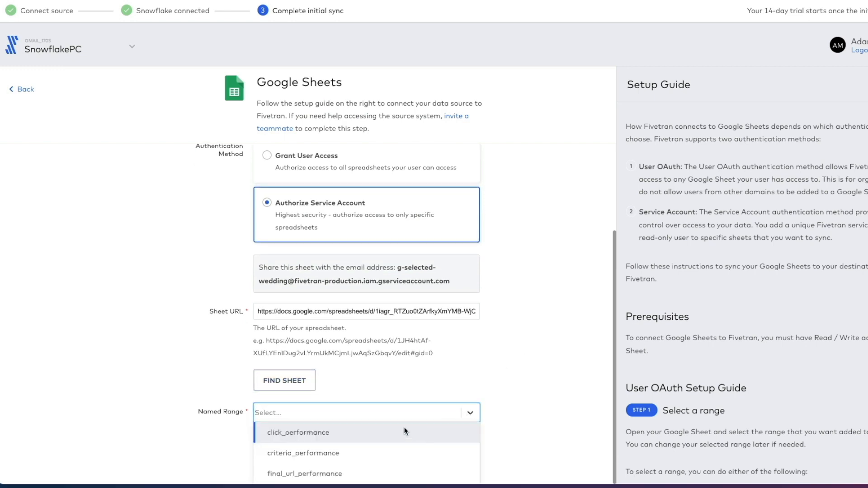
left_click(312, 432)
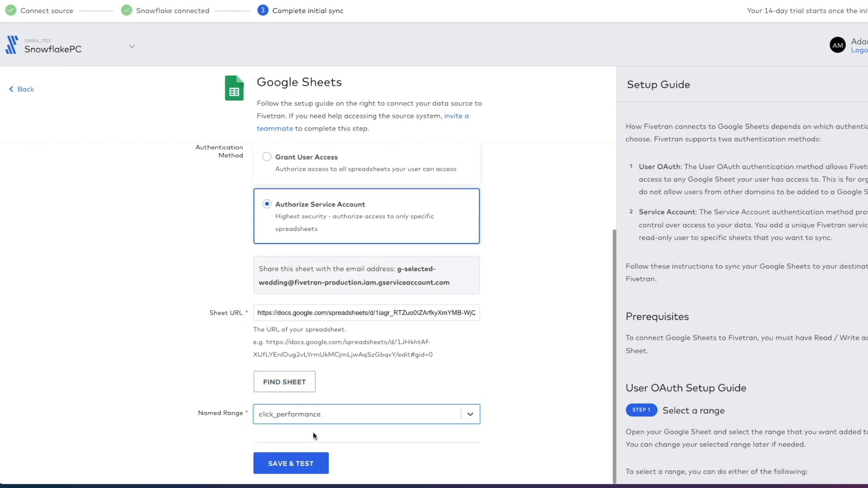
left_click(310, 465)
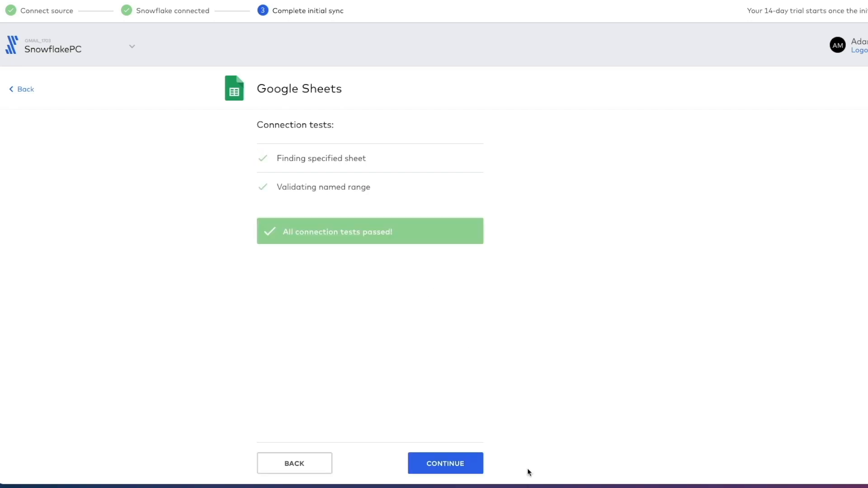
Step: Continue with Sync all data for the click_performance connector and start its initial sync
left_click(440, 467)
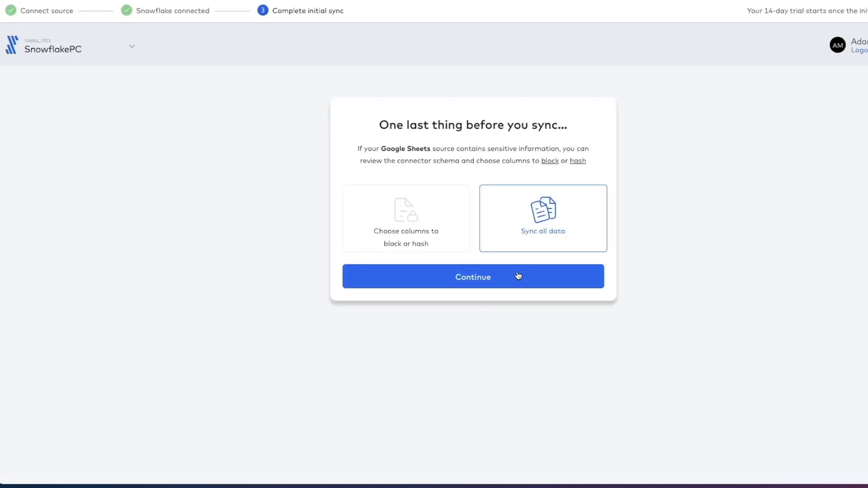
left_click(519, 276)
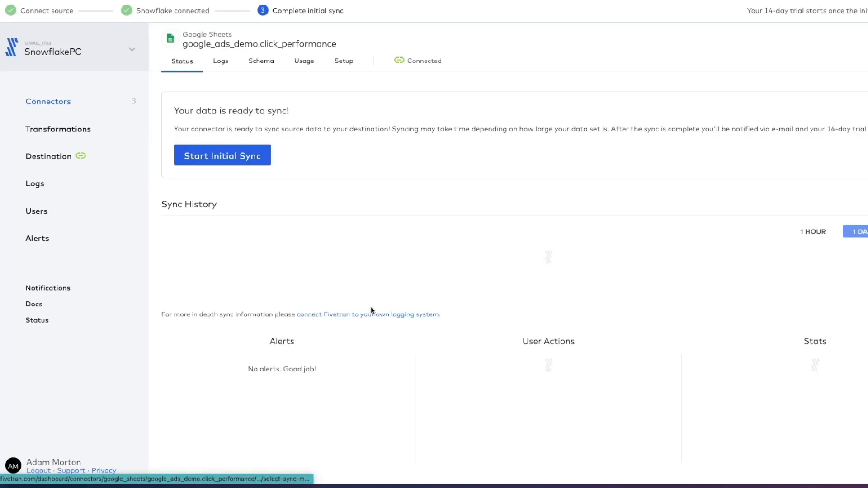
left_click(205, 156)
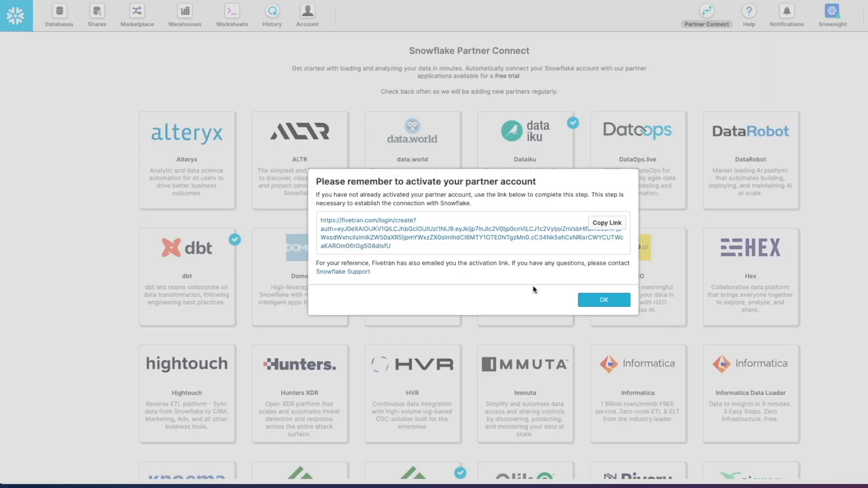
Step: In Snowflake, dismiss the partner activation reminder and examine the warehouses and the tables in the PC_FIVETRAN_DB database
left_click(597, 300)
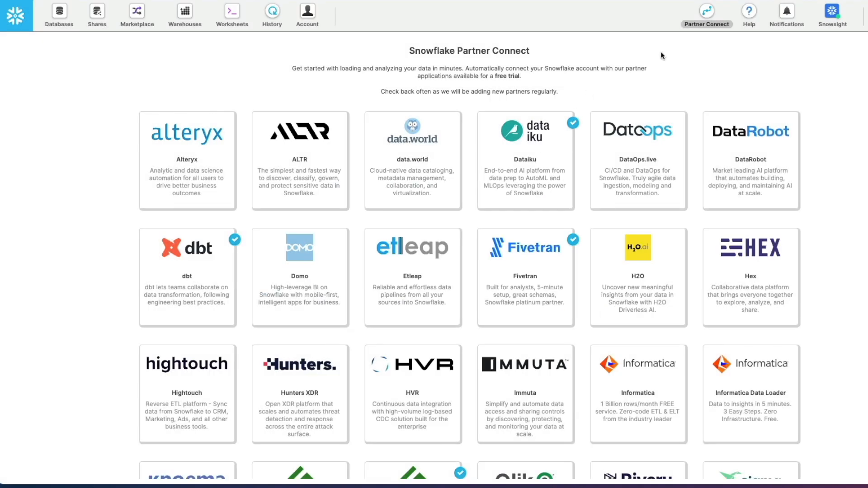
left_click(185, 14)
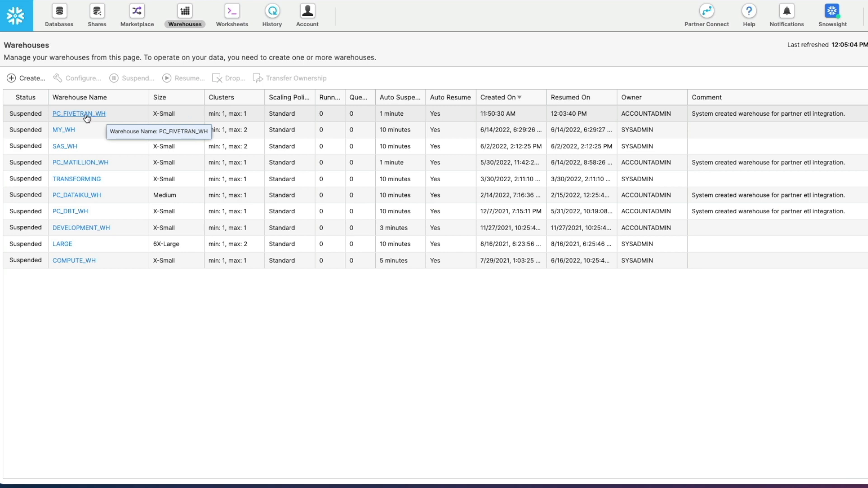
left_click(59, 18)
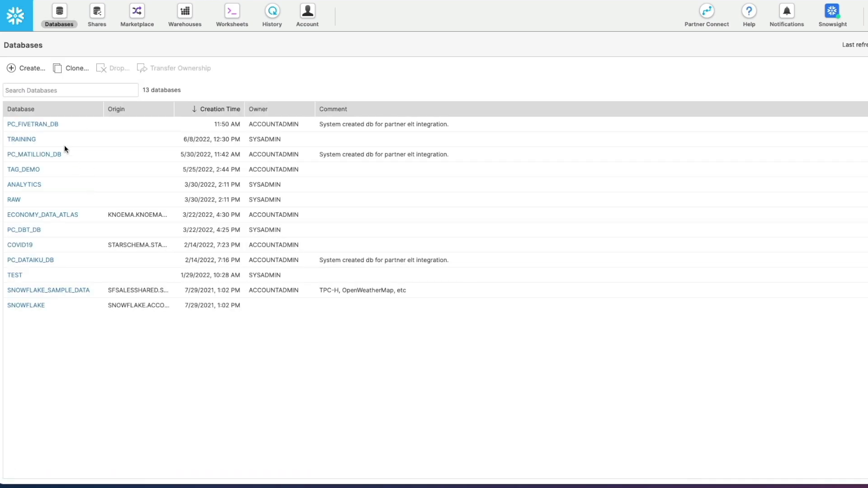
left_click(49, 127)
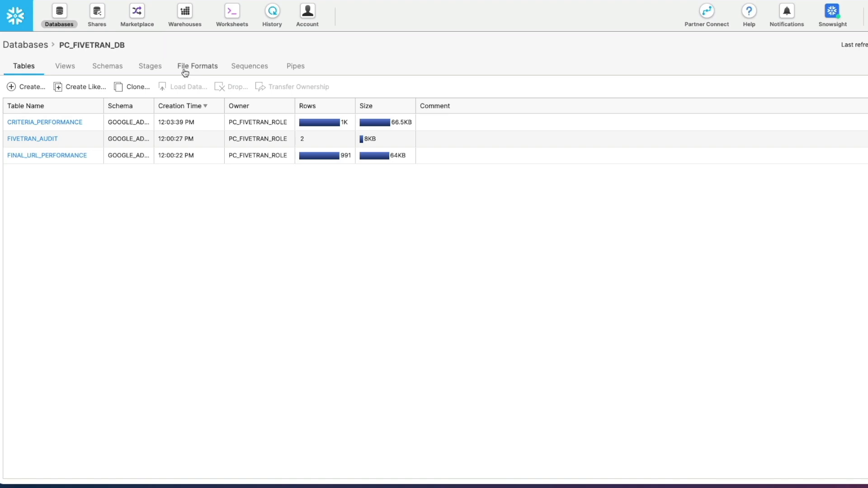
left_click(867, 45)
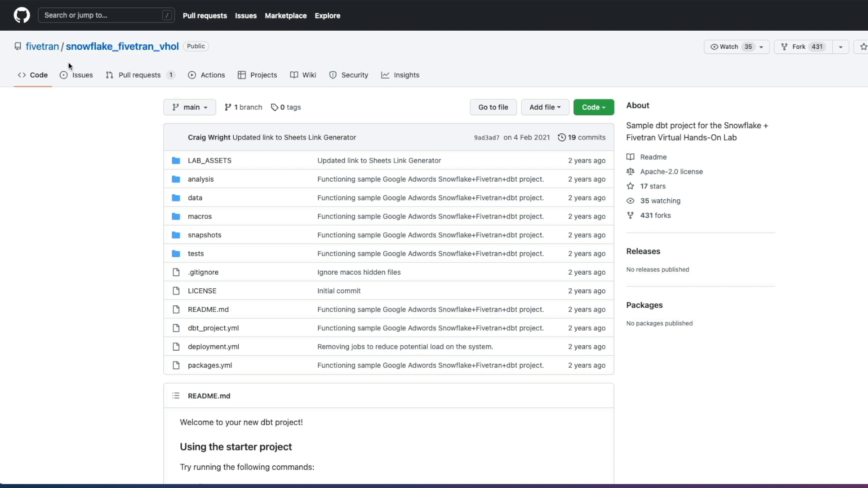
Step: In GitHub, fork the fivetran/snowflake_fivetran_vhol repository under the same name, copying only the main branch
left_click(802, 47)
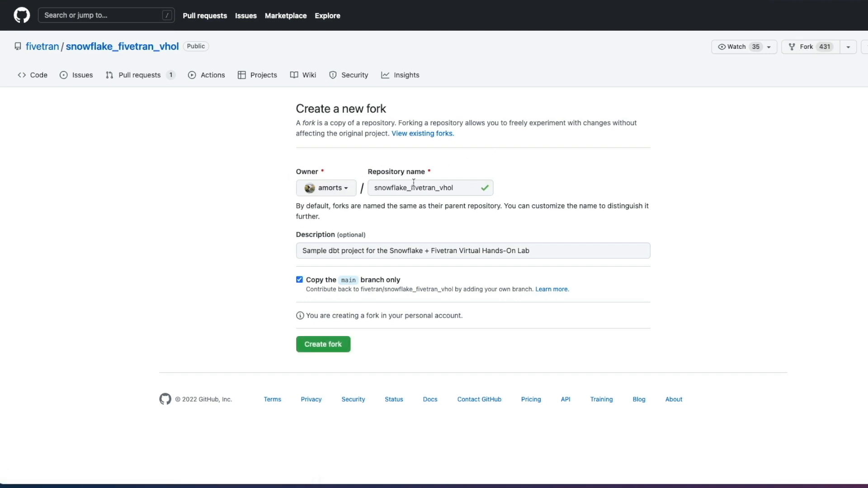
left_click(322, 346)
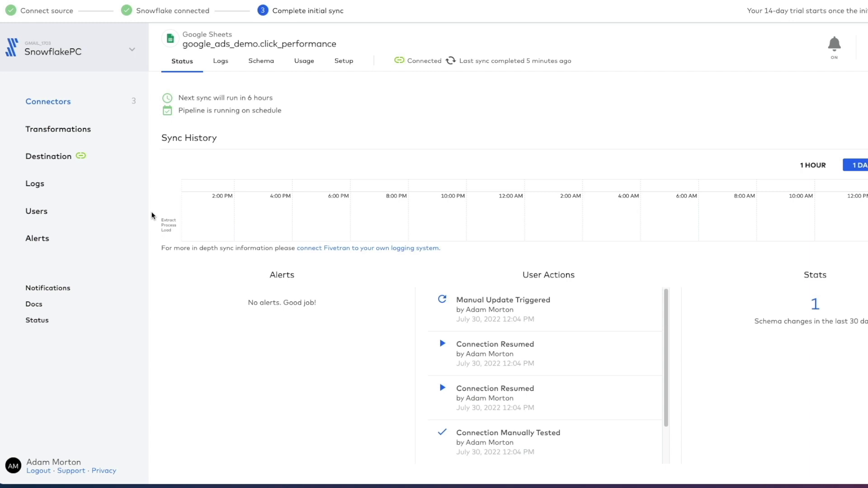
Step: In Fivetran, open the dbt Transformations beta setup from the transformations overview
left_click(69, 131)
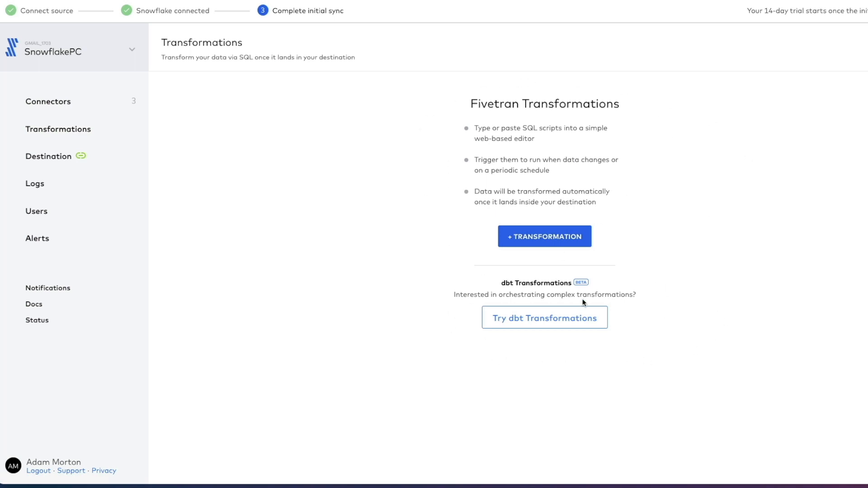
double_click(579, 282)
left_click(493, 319)
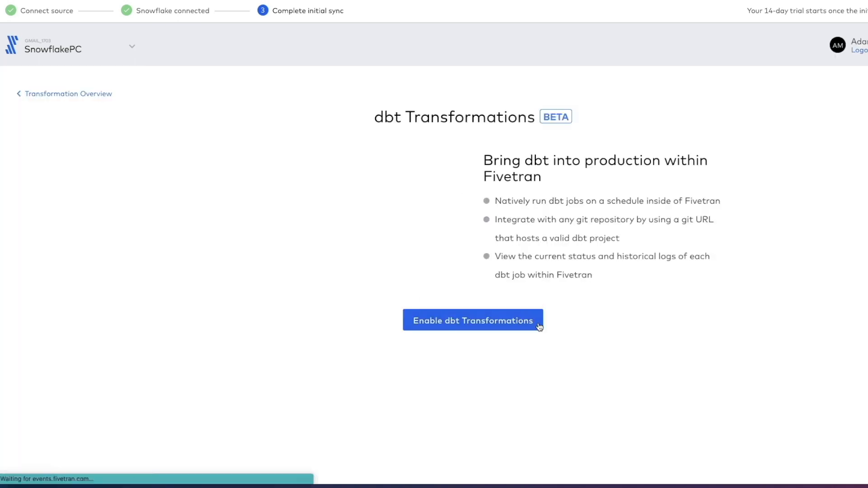
Step: Enable dbt Transformations, confirm readiness to connect a Git repo, and copy the public key for repository access
left_click(486, 332)
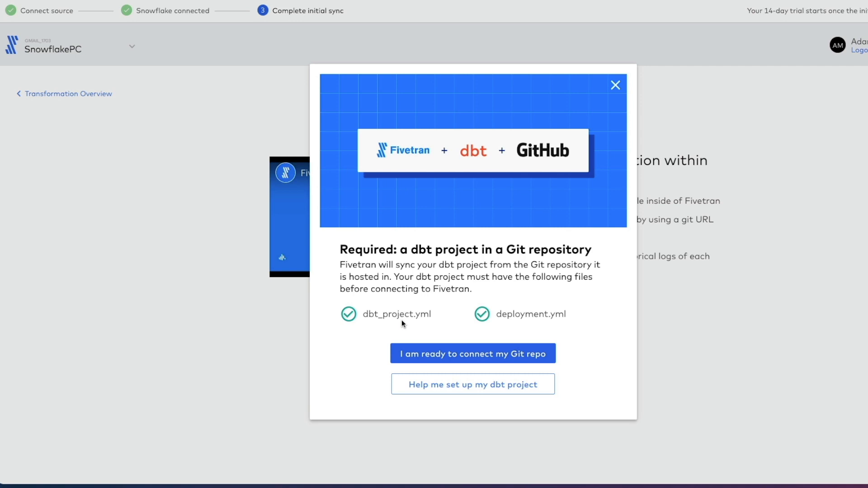
left_click(463, 355)
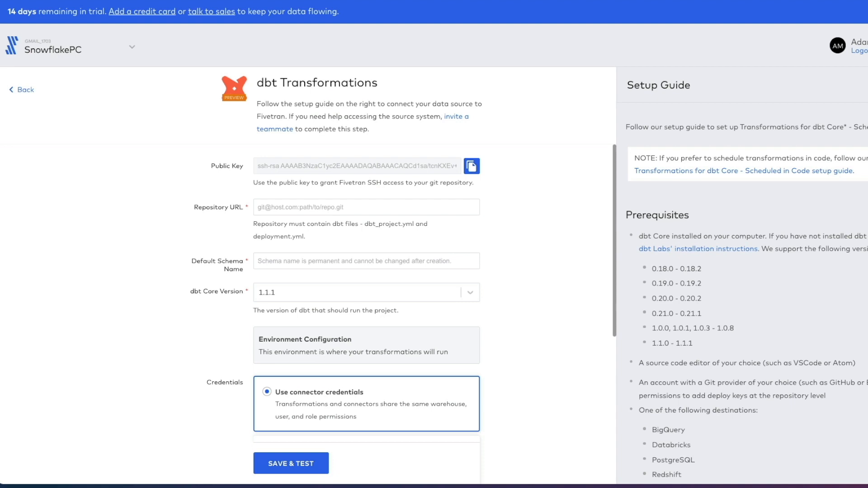
left_click(471, 166)
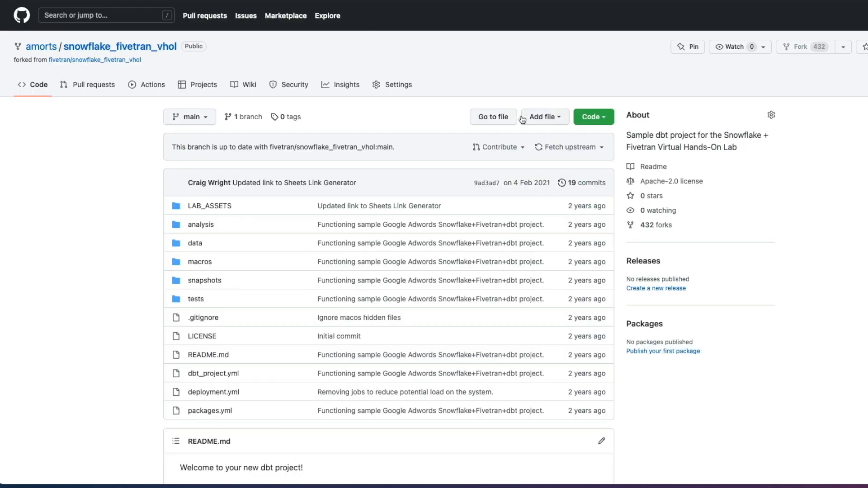
Step: In GitHub, add Fivetran's public key to the forked repository as a read-only deploy key titled "Fivetran dbt access"
left_click(393, 85)
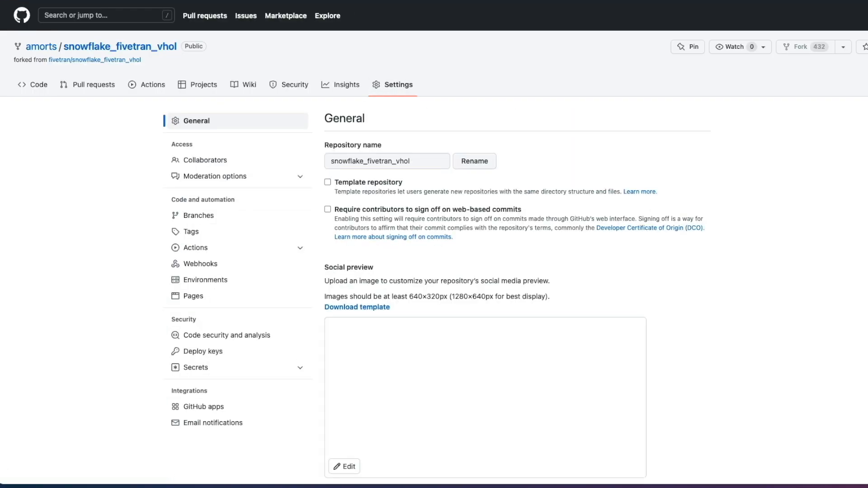
left_click(194, 352)
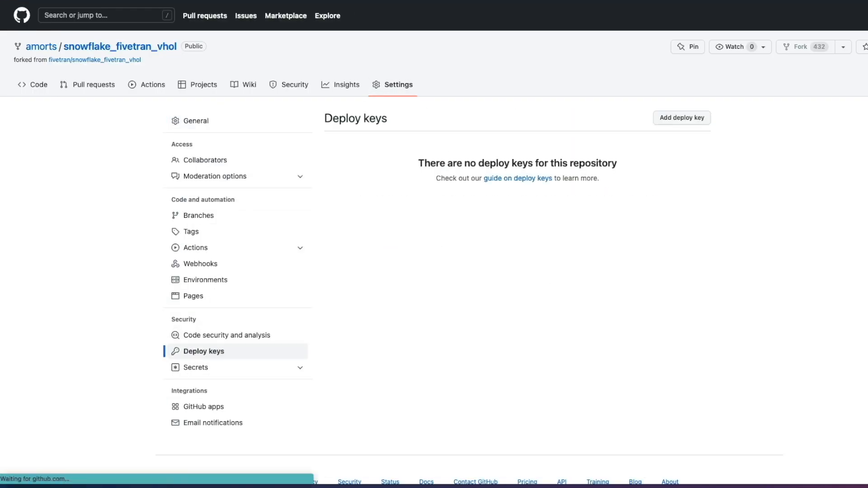
left_click(662, 119)
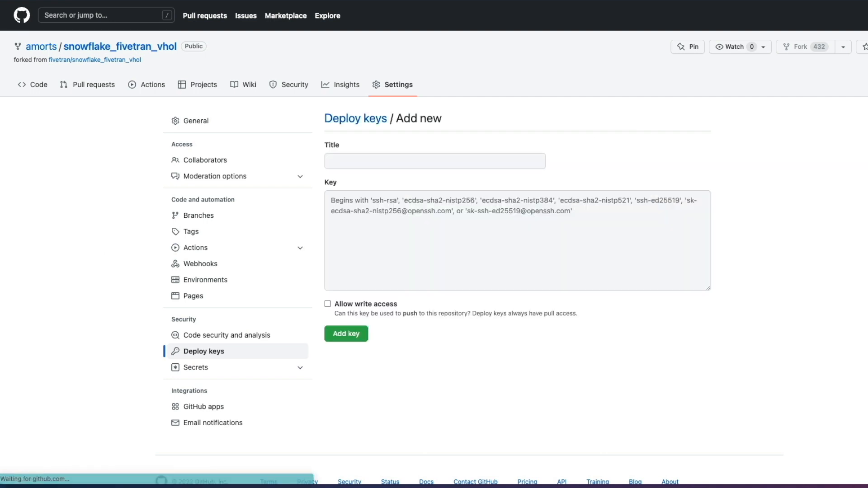
left_click(344, 162)
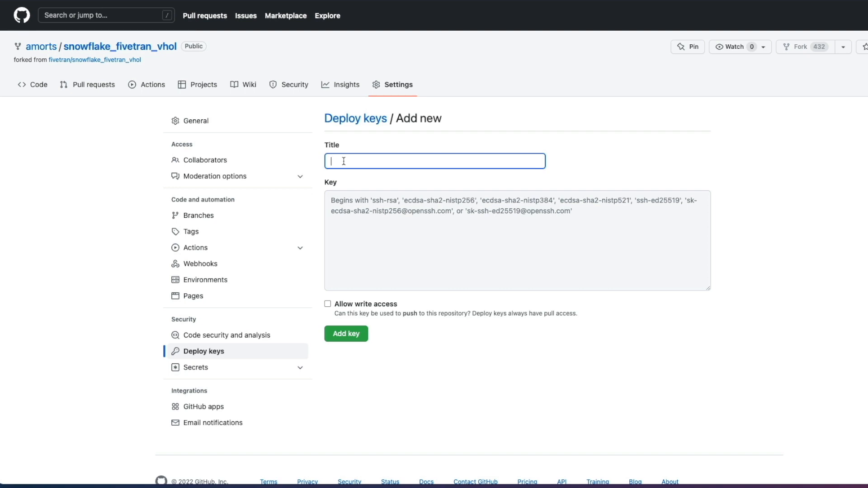
type("Fivetran dbt access")
left_click(395, 222)
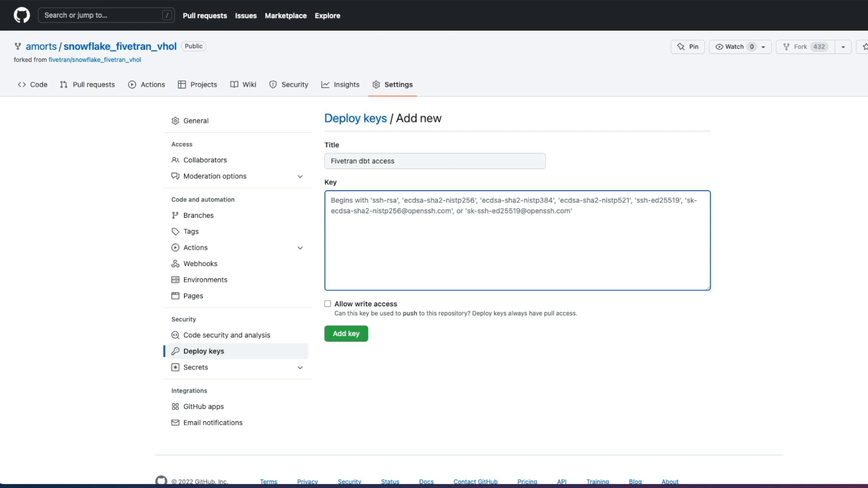
key("super+Tab")
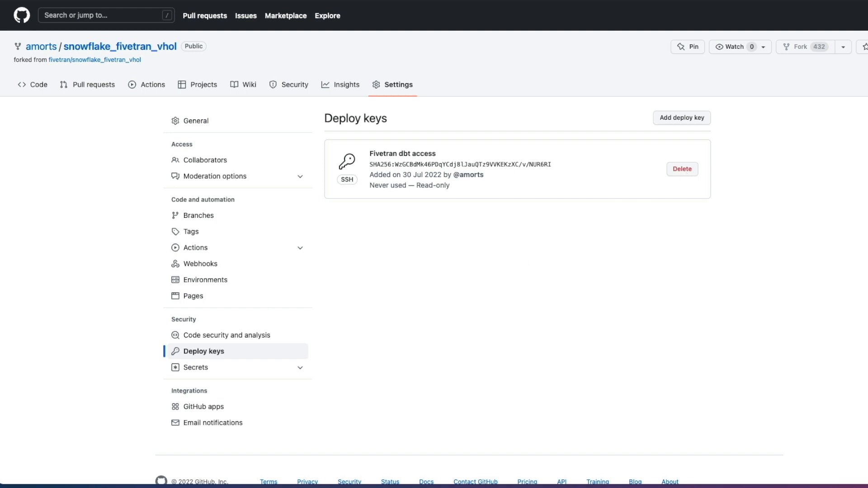
Step: Copy the SSH clone URL of the forked snowflake_fivetran_vhol repository and enter it as the Repository URL in Fivetran's dbt Transformations setup
left_click(40, 86)
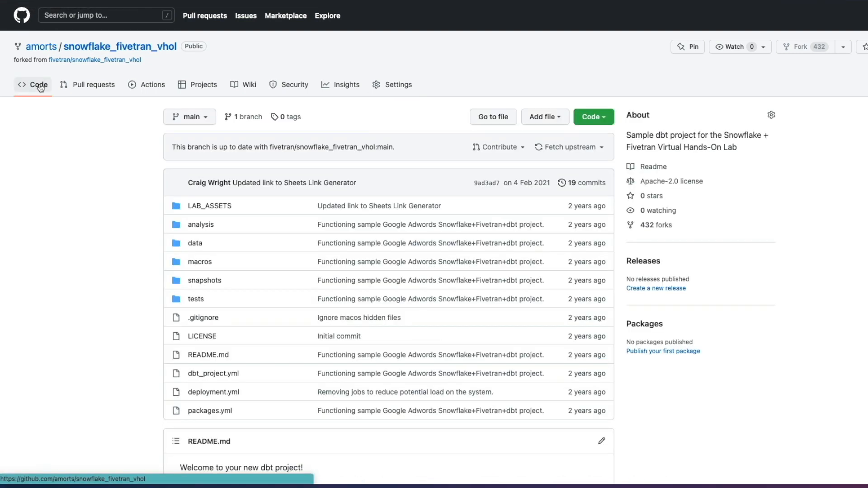
left_click(606, 118)
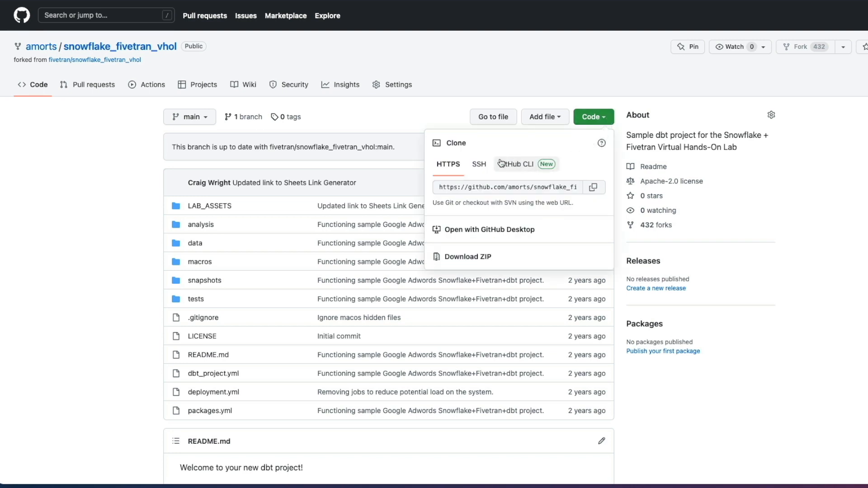
left_click(479, 168)
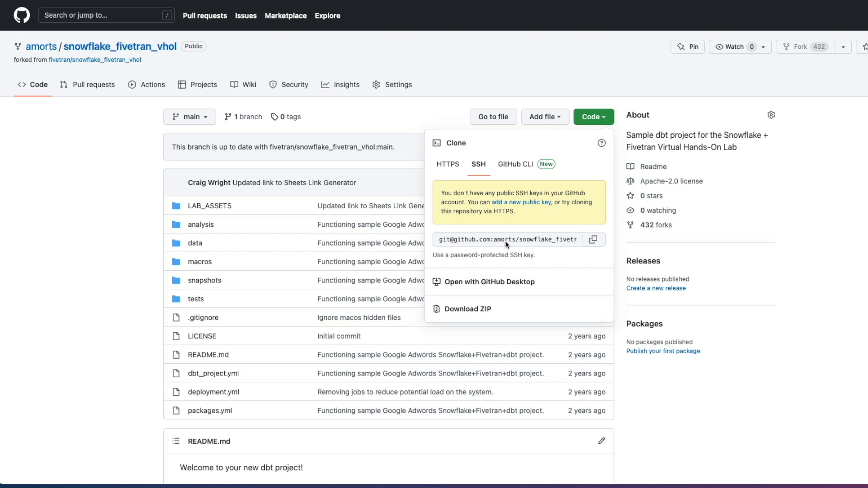
left_click(593, 239)
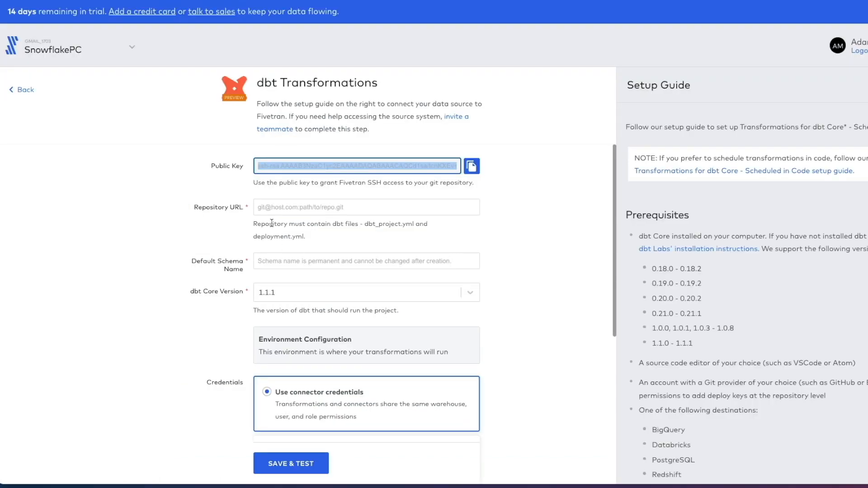
left_click(197, 208)
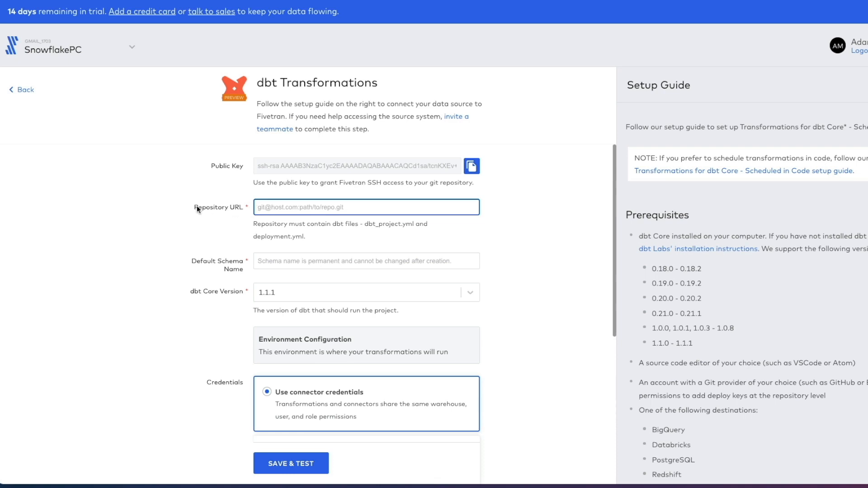
right_click(258, 206)
left_click(297, 276)
key("ctrl+v")
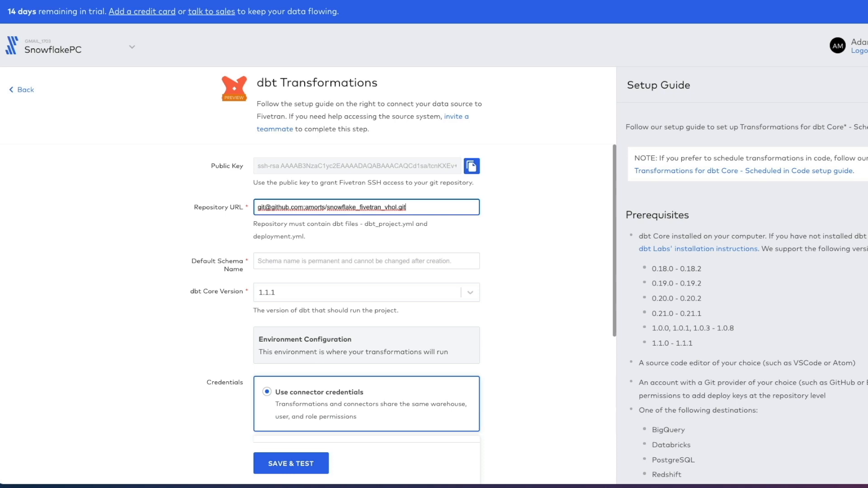
Step: Set the Default Schema Name of the dbt Transformations setup to GOOGLE_ADS_DBT
key("super+Tab")
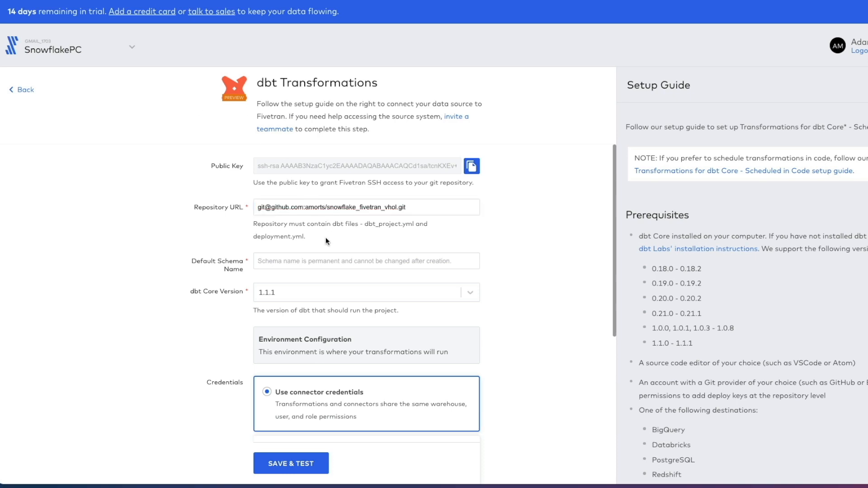
left_click(290, 263)
key("ctrl+v")
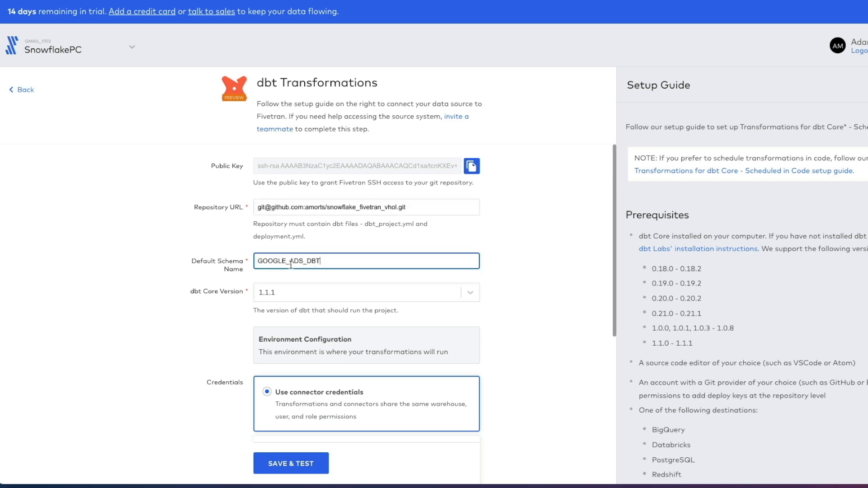
Step: Show the advanced options, save and test the dbt setup with the main Git branch and 1 thread, and continue to the transformations
scroll(194, 352, "down", 5)
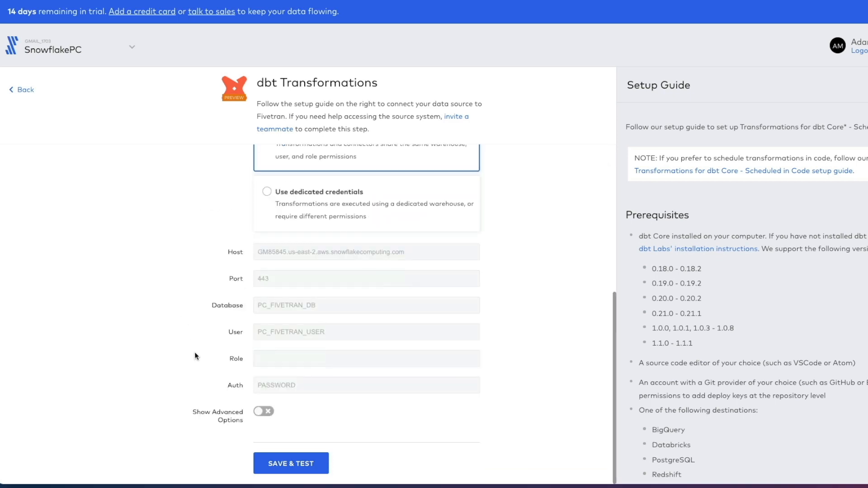
left_click(267, 412)
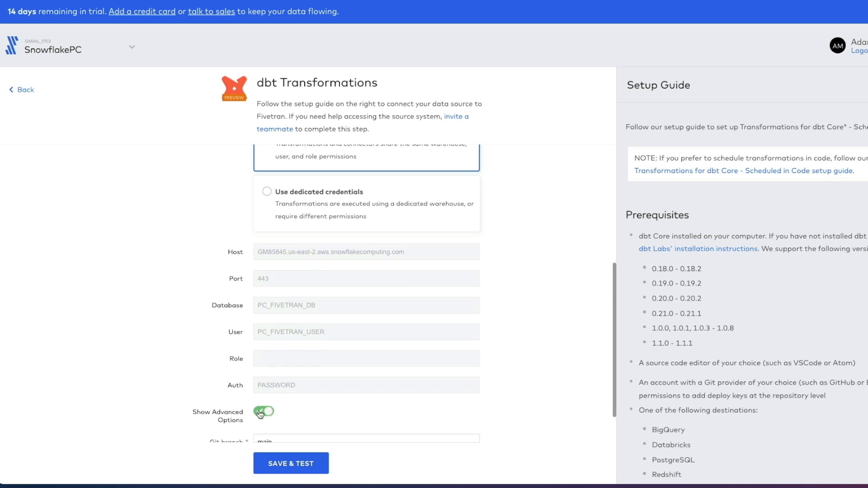
scroll(135, 398, "down", 3)
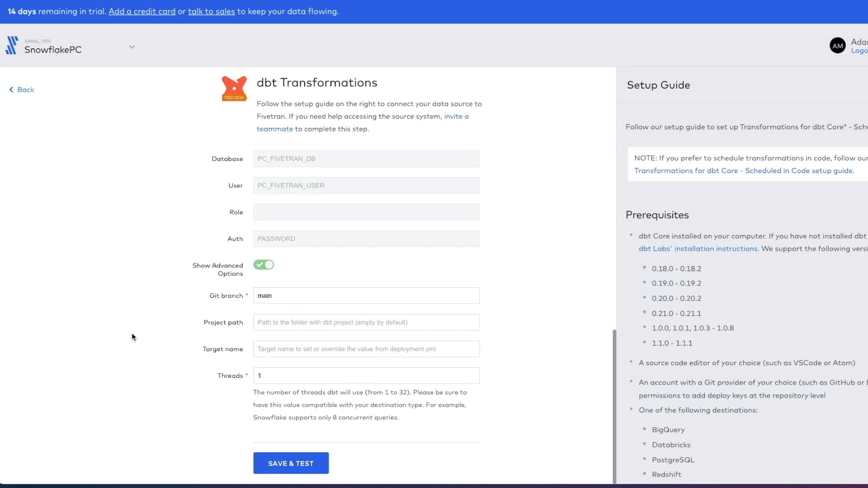
left_click(278, 464)
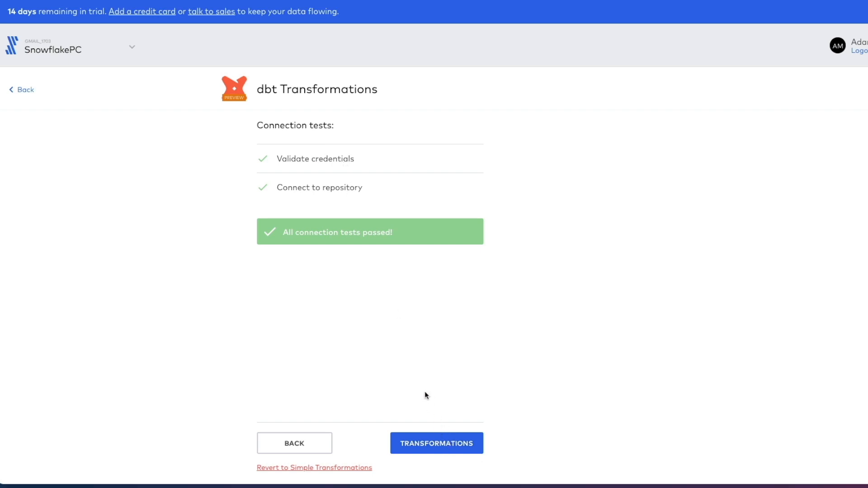
left_click(435, 445)
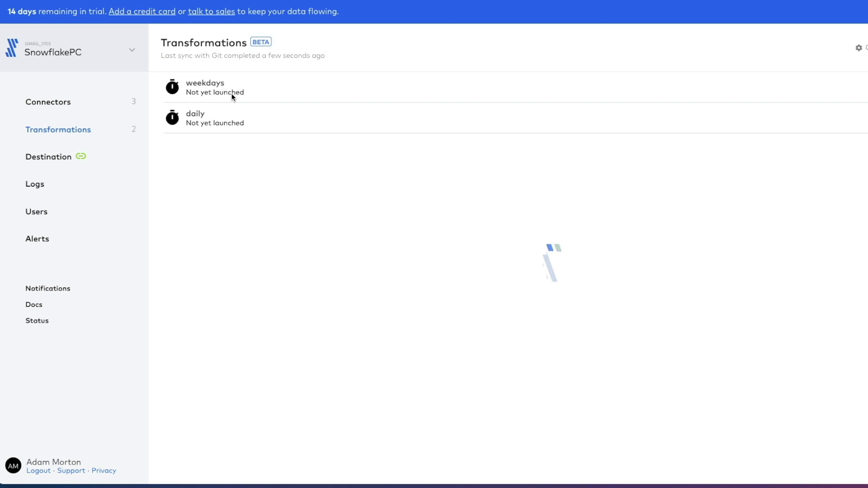
Step: Examine the weekdays transformation and the log of its model run, and return to the transformations list
left_click(210, 84)
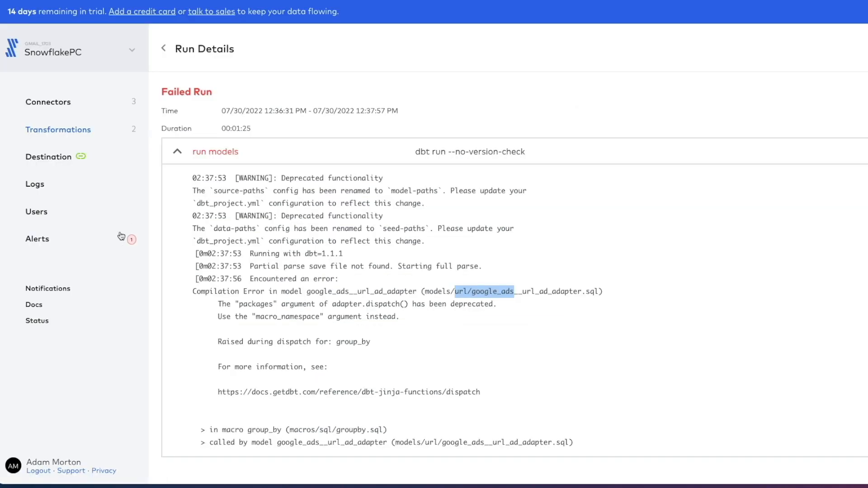
left_click(82, 139)
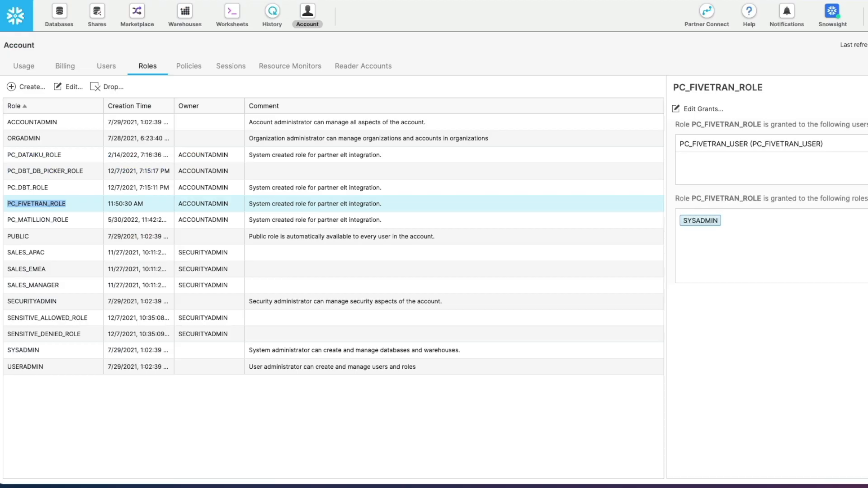
Step: In Snowflake, open a worksheet and expand the PC_FIVETRAN_DB database and its GOOGLE_ADS_DEMO schema in the object list
left_click(59, 16)
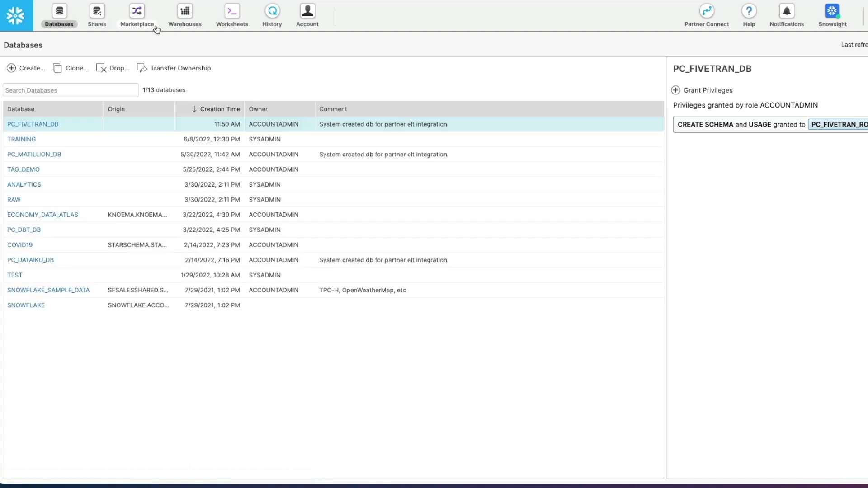
left_click(232, 16)
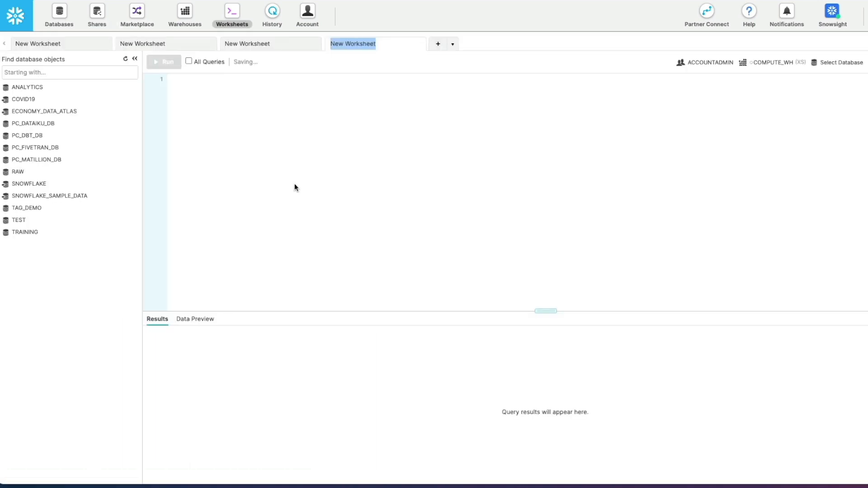
left_click(52, 152)
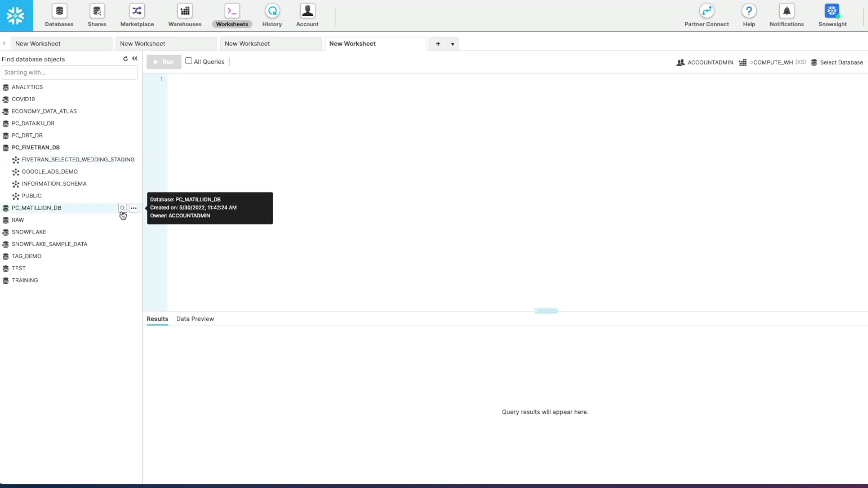
left_click(63, 171)
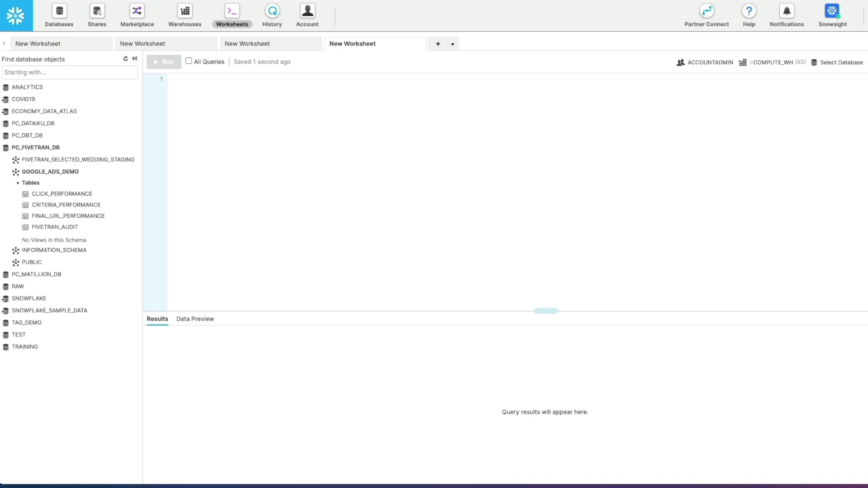
Step: Set the worksheet's context to database PC_FIVETRAN_DB and schema GOOGLE_ADS_DEMO
left_click(842, 63)
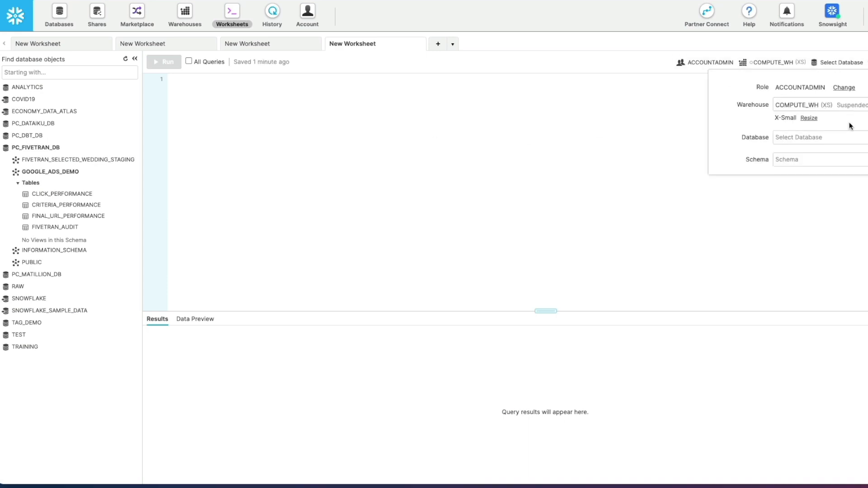
left_click(861, 144)
scroll(809, 187, "down", 3)
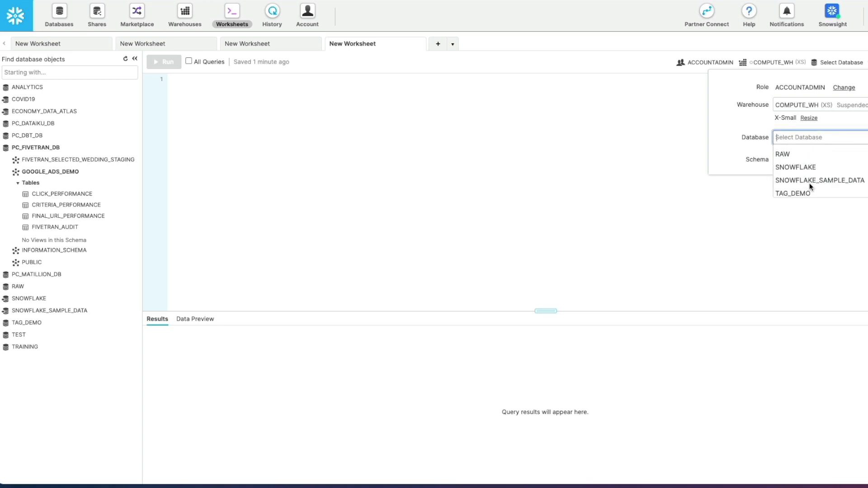
scroll(829, 176, "up", 3)
left_click(815, 190)
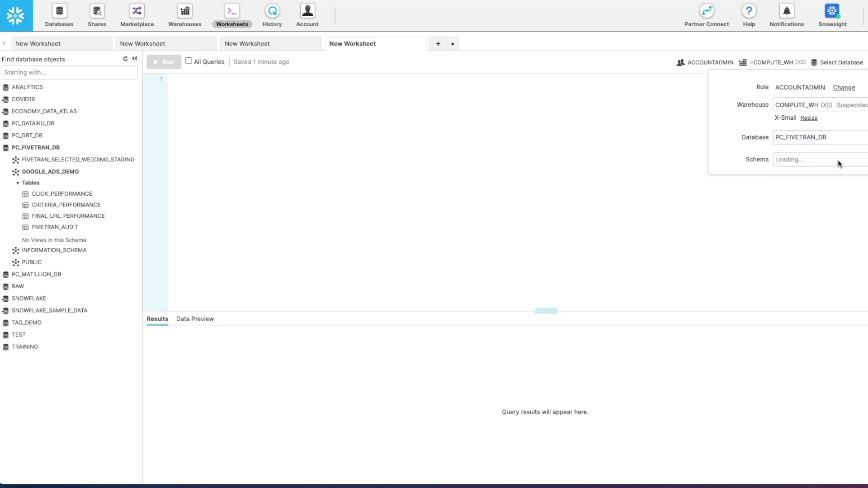
left_click(852, 161)
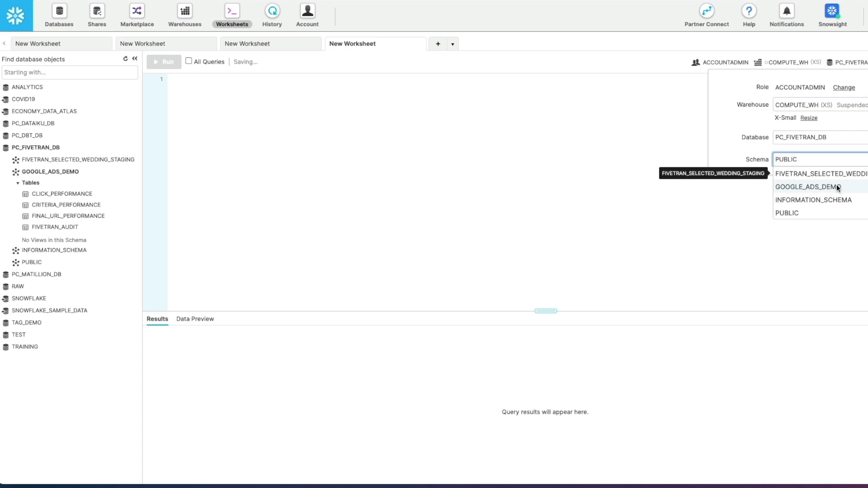
left_click(852, 188)
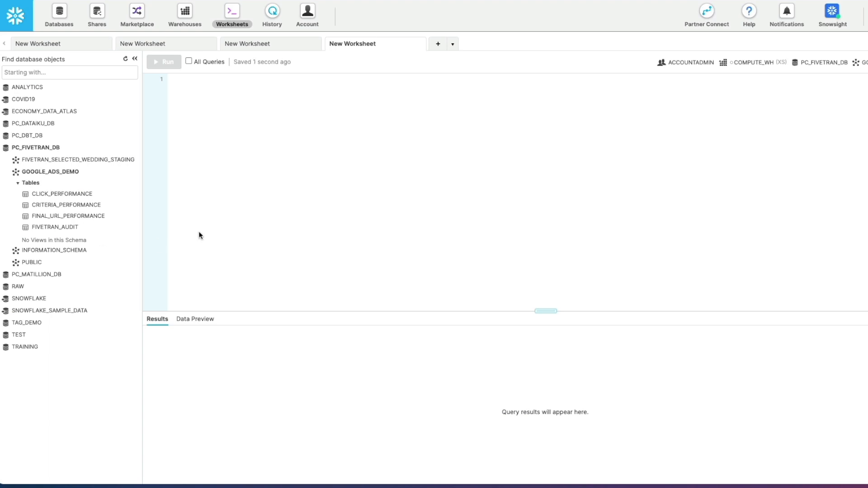
Step: Write the statement "create database GOOGLE_ADS_DEV clone PC_FIVETRAN_DB;" in the worksheet and highlight the source database name
type("create database GOOGLE_ADS_DEV clone PC_FIVETRAN_DB;")
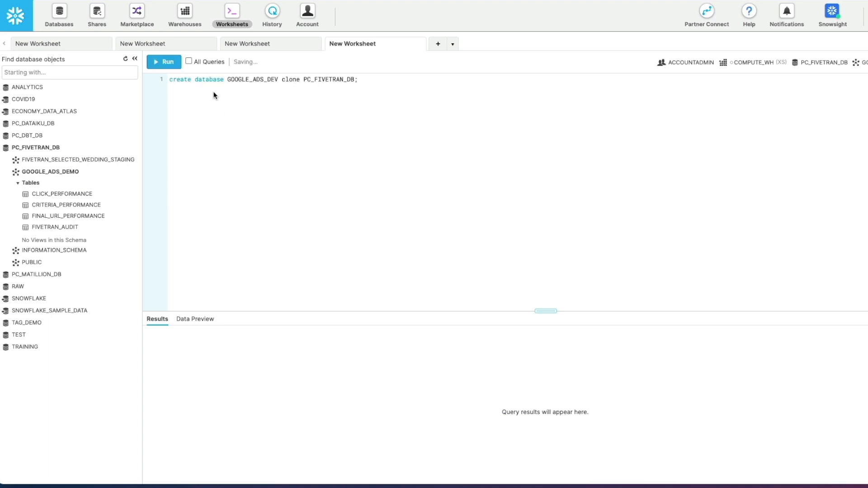
left_click_drag(227, 79, 279, 80)
left_click(293, 78)
double_click(293, 79)
left_click(249, 212)
left_click_drag(303, 80, 355, 80)
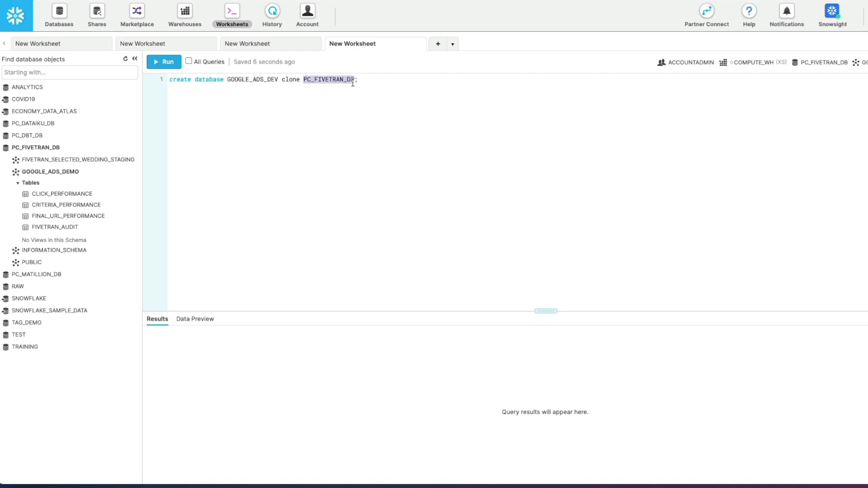
Step: Run the statement cloning PC_FIVETRAN_DB into GOOGLE_ADS_DEV and refresh the list of database objects
left_click(294, 131)
key("ctrl+Return")
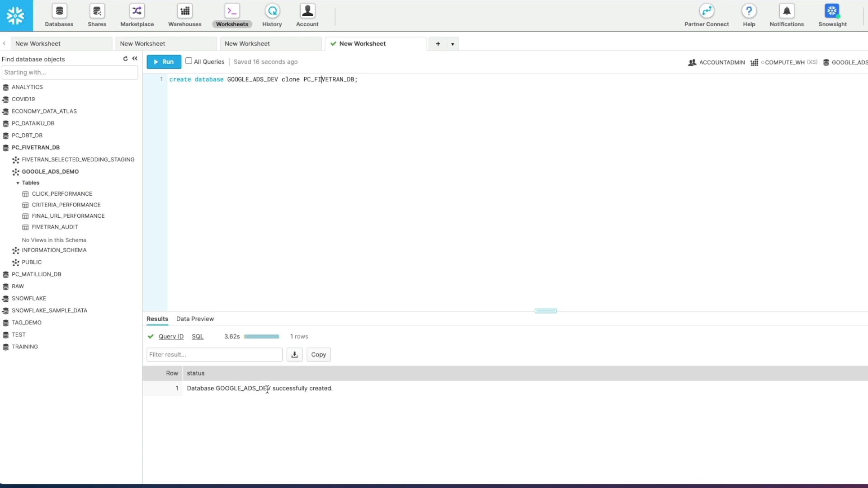
left_click(125, 58)
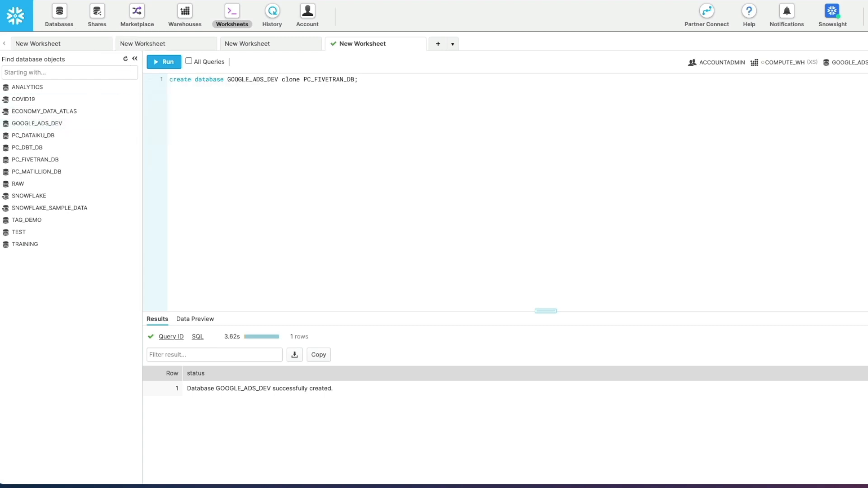
Step: Expand the cloned GOOGLE_ADS_DEV database and its GOOGLE_ADS_DEMO schema to view the tables
mouse_move(50, 128)
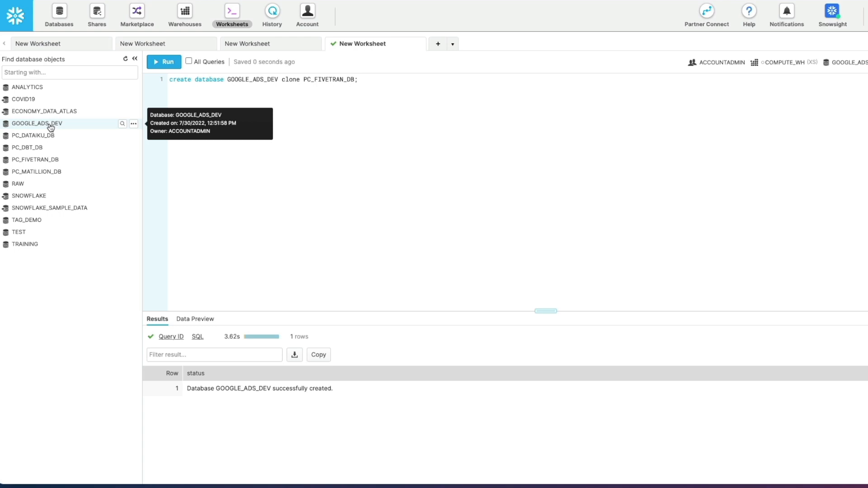
left_click(50, 128)
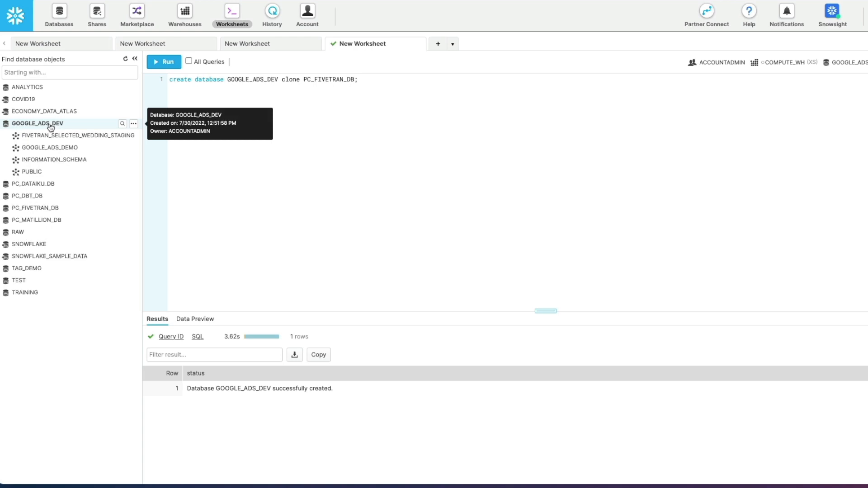
left_click(66, 147)
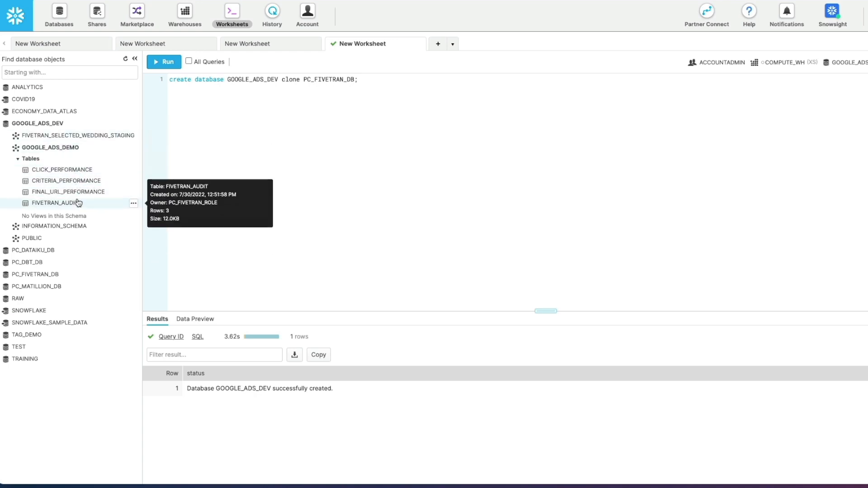
Step: Query all columns of GOOGLE_ADS_DEV's CRITERIA_PERFORMANCE table in the GOOGLE_ADS_DEMO schema, limited to 100 rows, and highlight its database and schema names
left_click_drag(80, 181, 325, 80)
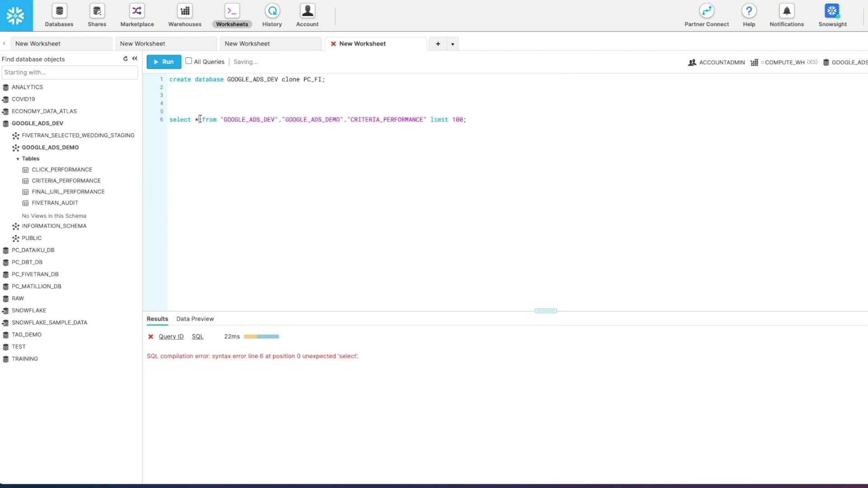
key("ctrl+Return")
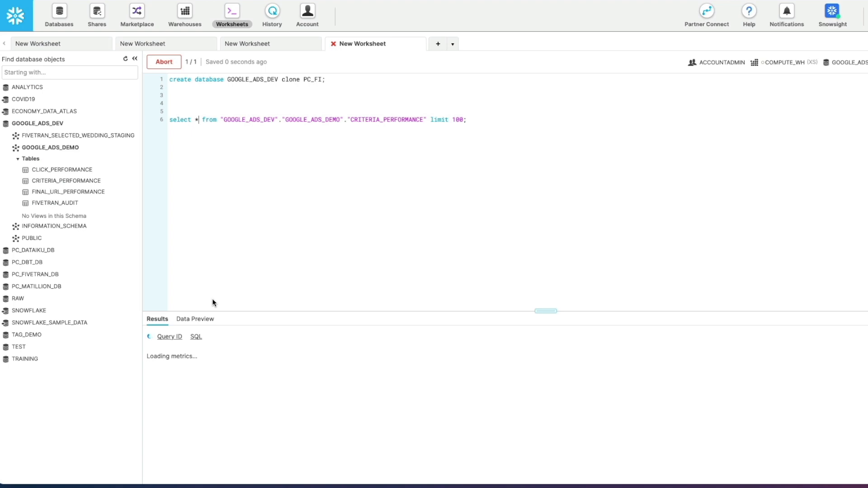
left_click_drag(223, 116, 344, 118)
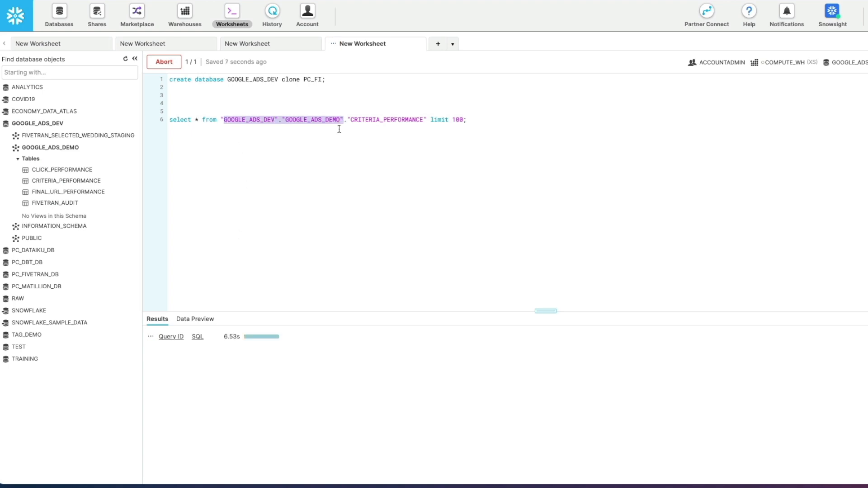
left_click(331, 192)
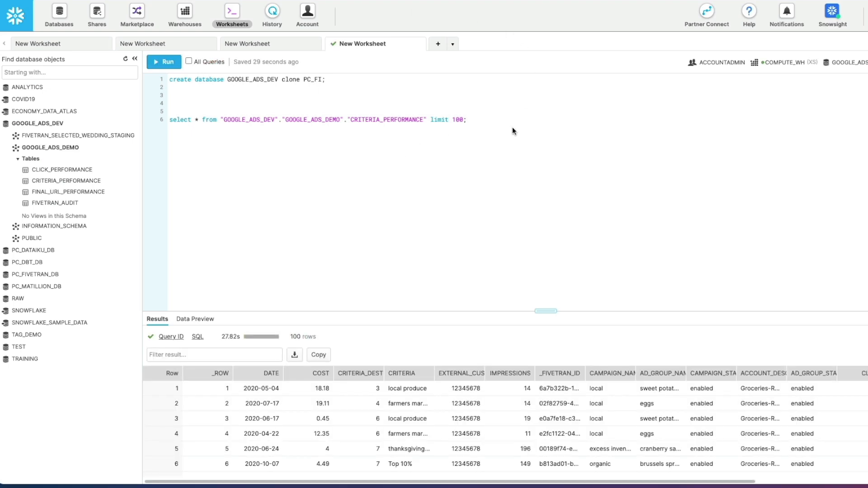
Step: Add two new lines below the select statement in the worksheet
left_click(479, 120)
key("Return")
key("Return")
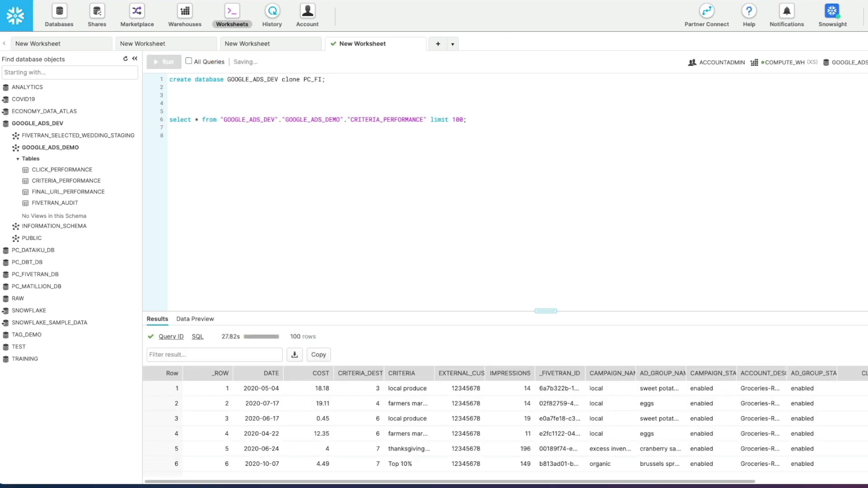